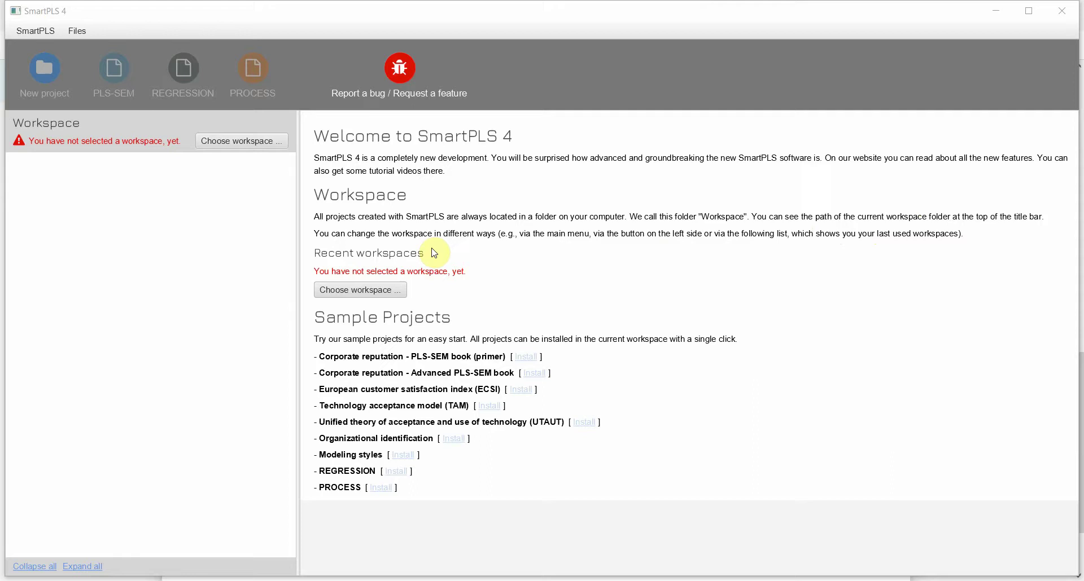
Try F:\YouTube Videos\SmartPLS4 Series as the workspace and dismiss the unusable-folder warning
click(225, 147)
scroll(97, 177, down, 3)
click(72, 203)
click(104, 83)
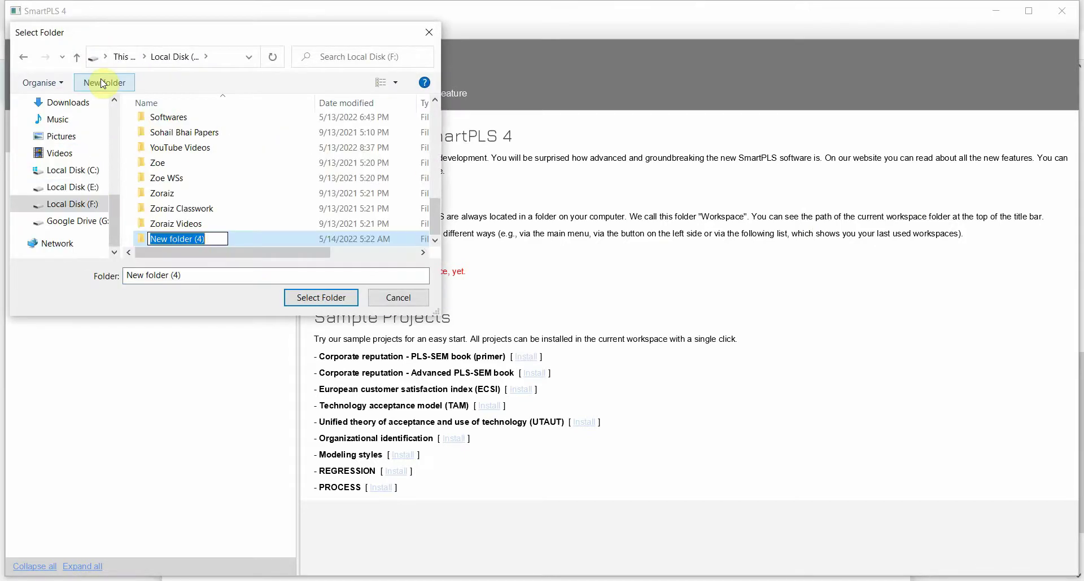
click(257, 59)
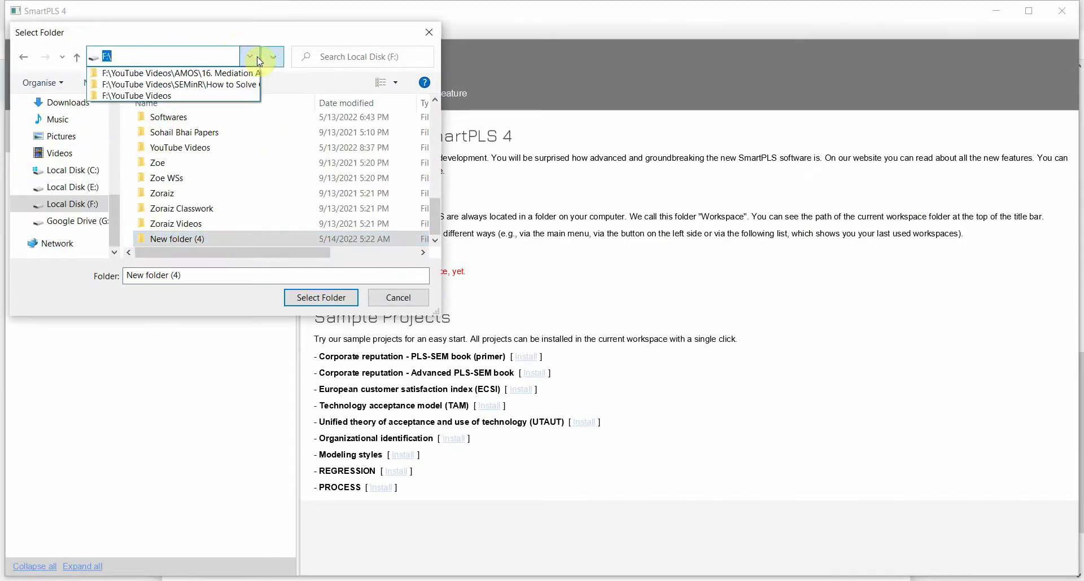
click(175, 95)
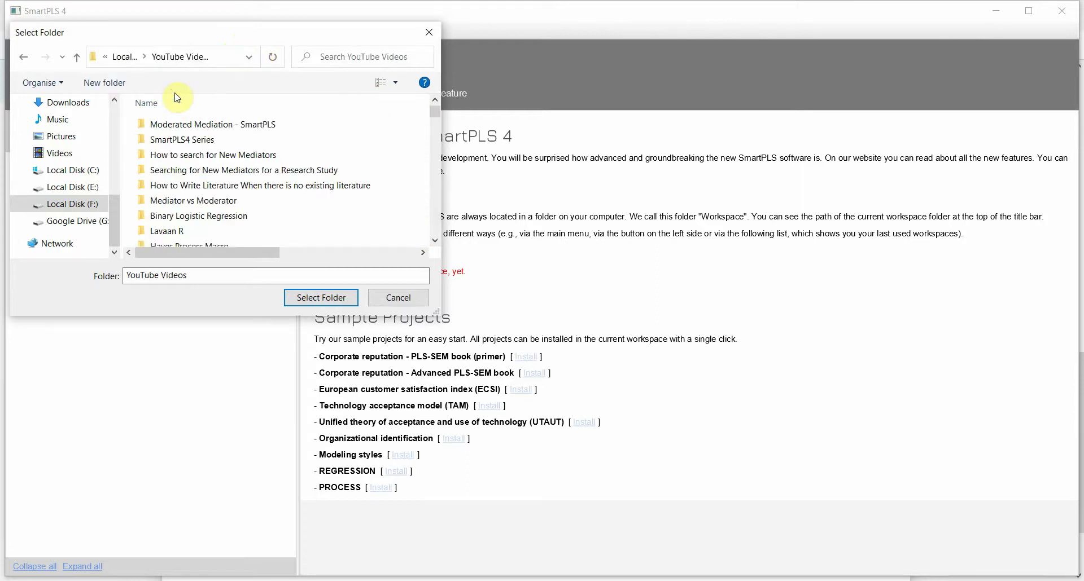
double_click(169, 139)
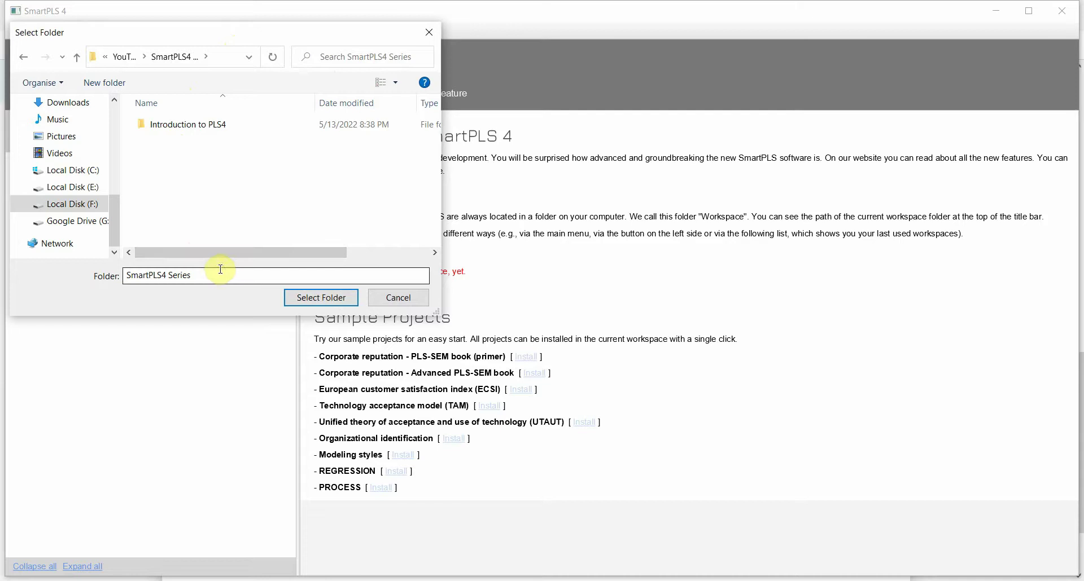
click(322, 299)
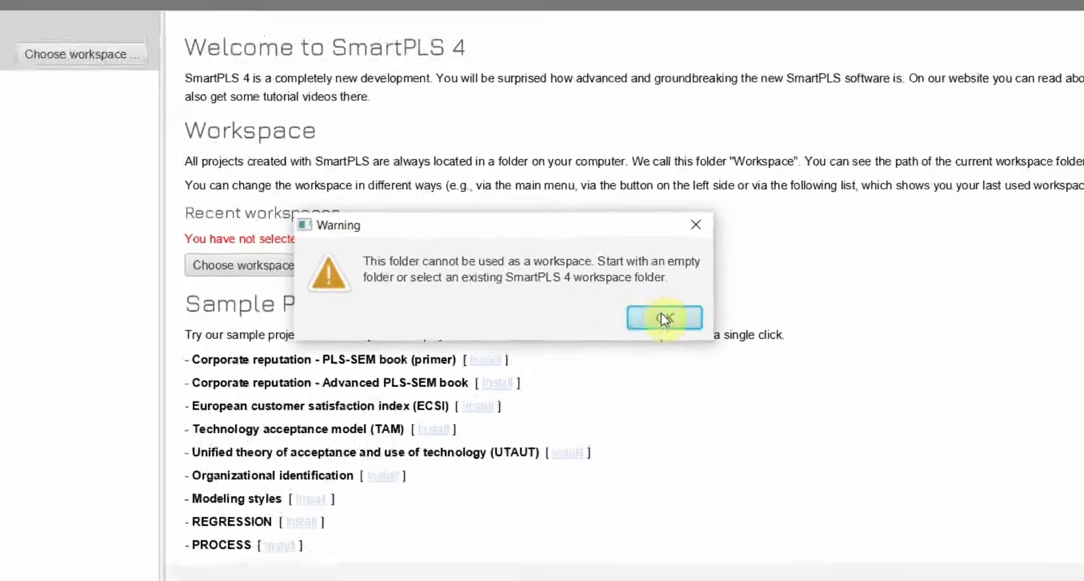
click(693, 293)
Create a PLS4 Projects folder inside SmartPLS4 Series and select it as the workspace
click(252, 140)
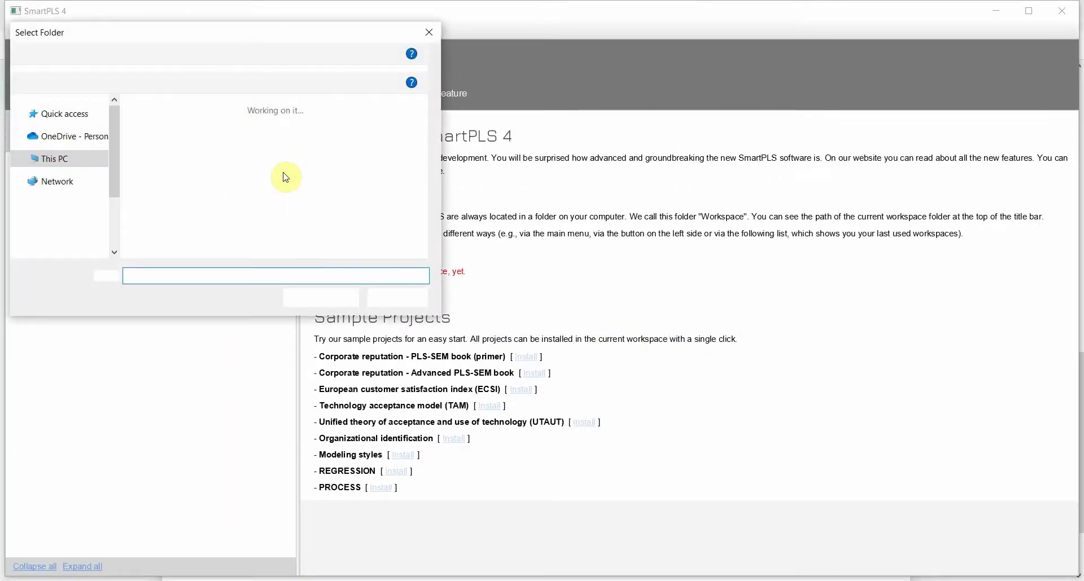
drag(116, 184, 113, 163)
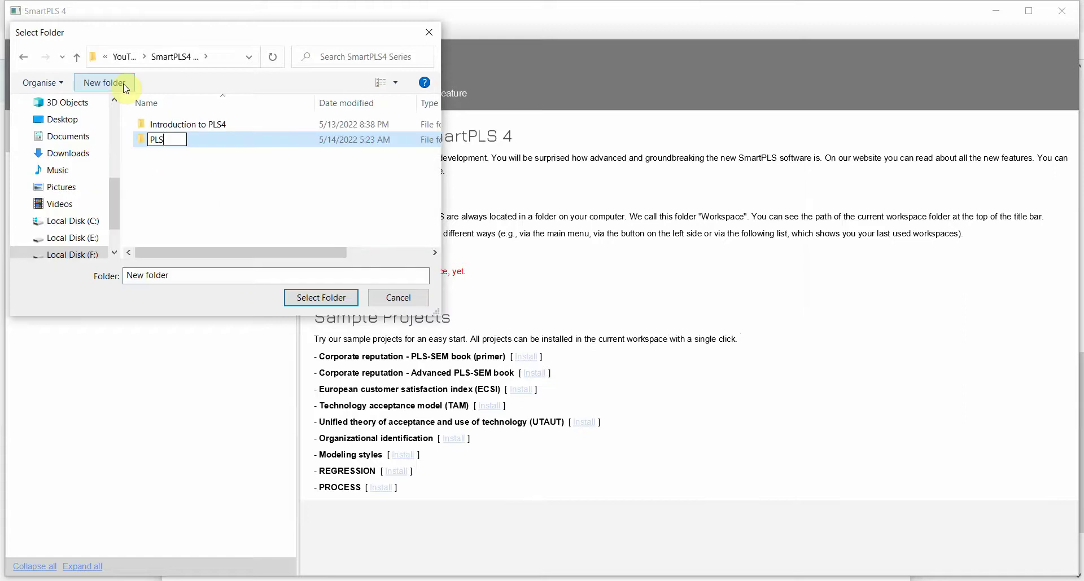
text(4 Projects)
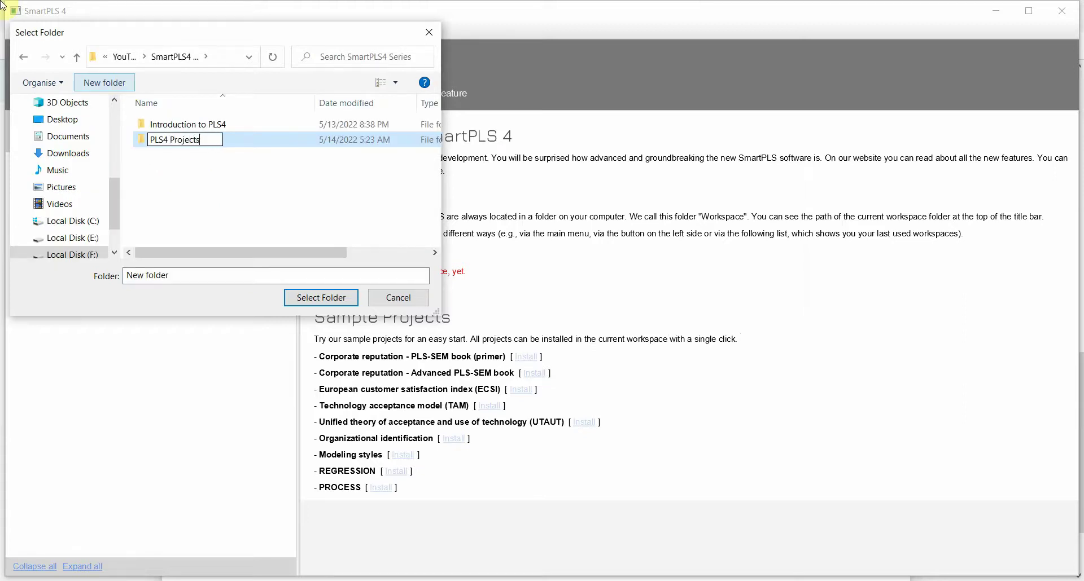
key(Return)
key(Return)
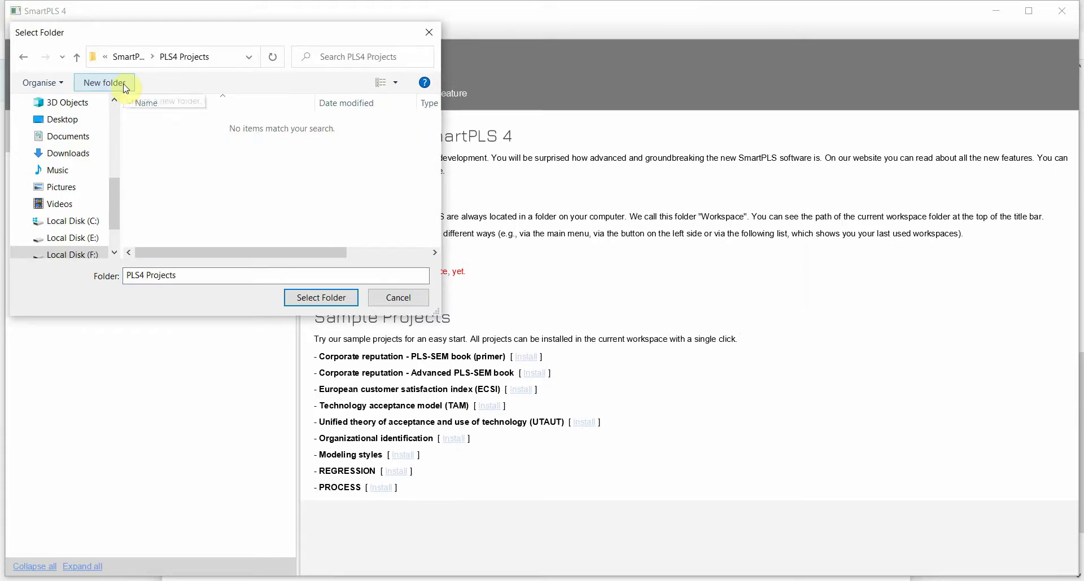
click(311, 298)
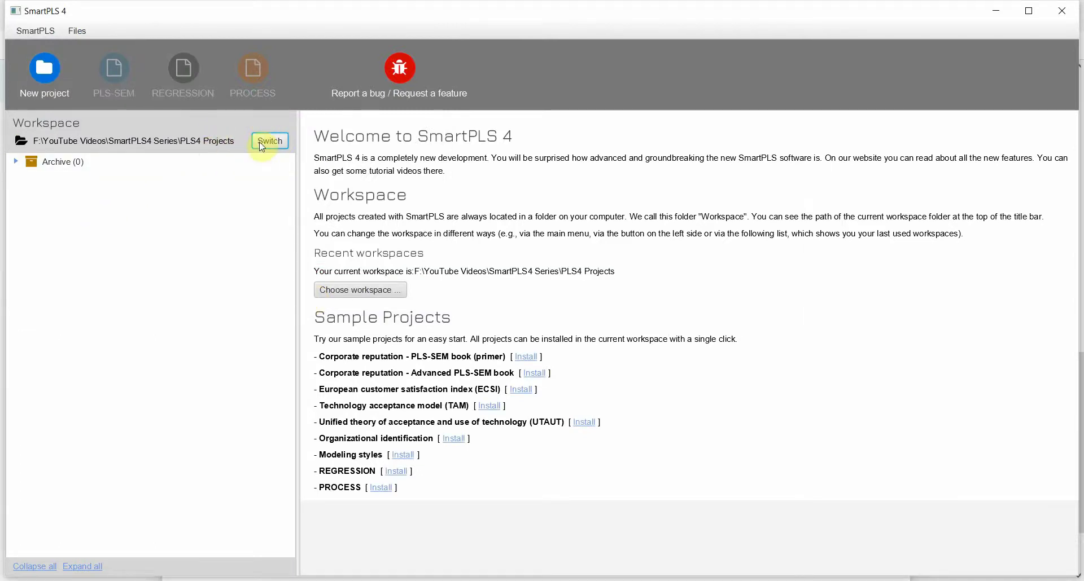
Create the project 'My First PLS4 Project' in the workspace
click(48, 70)
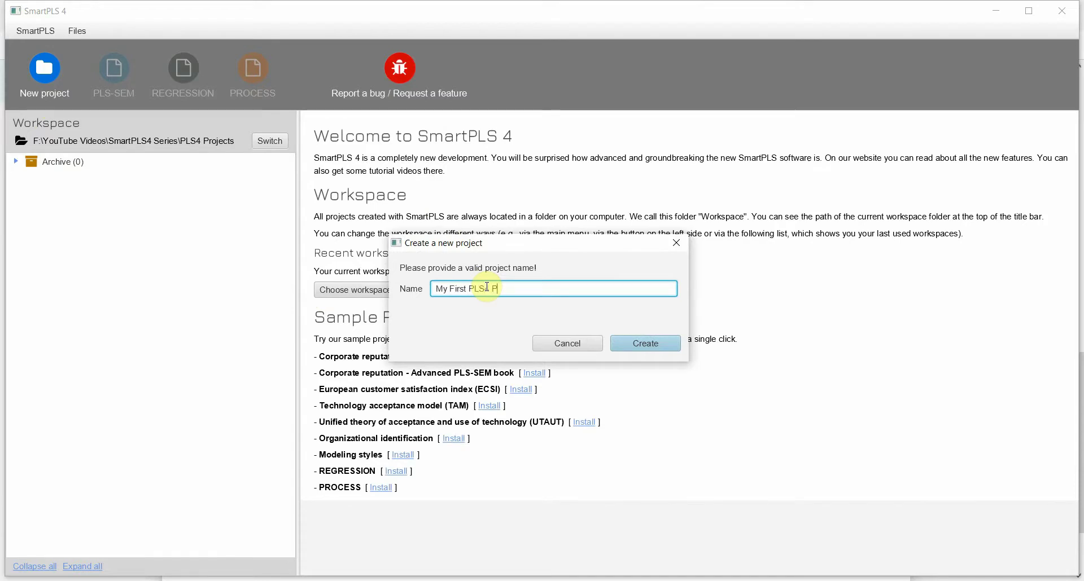
click(645, 344)
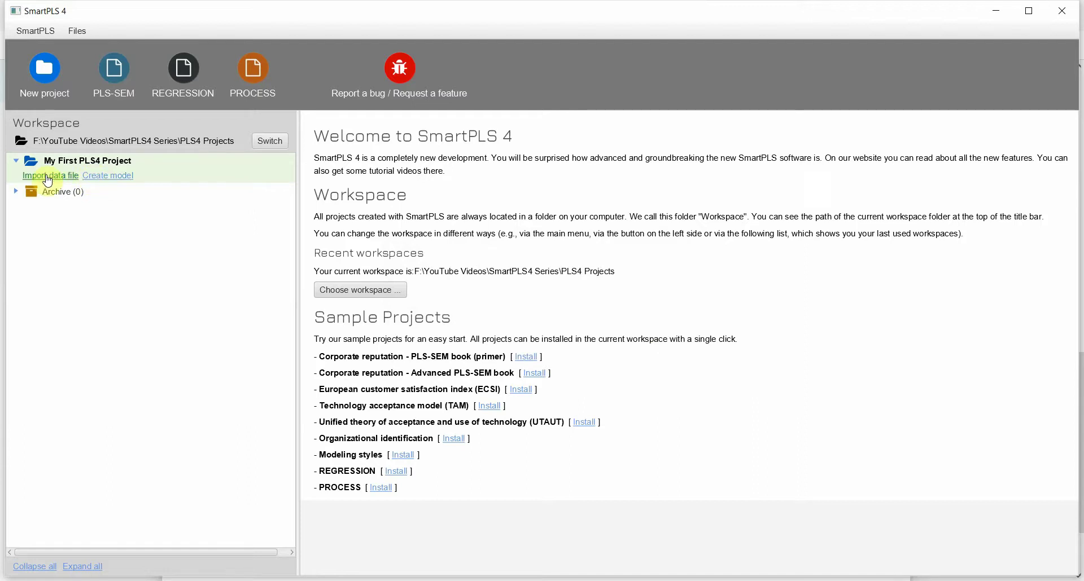
click(75, 176)
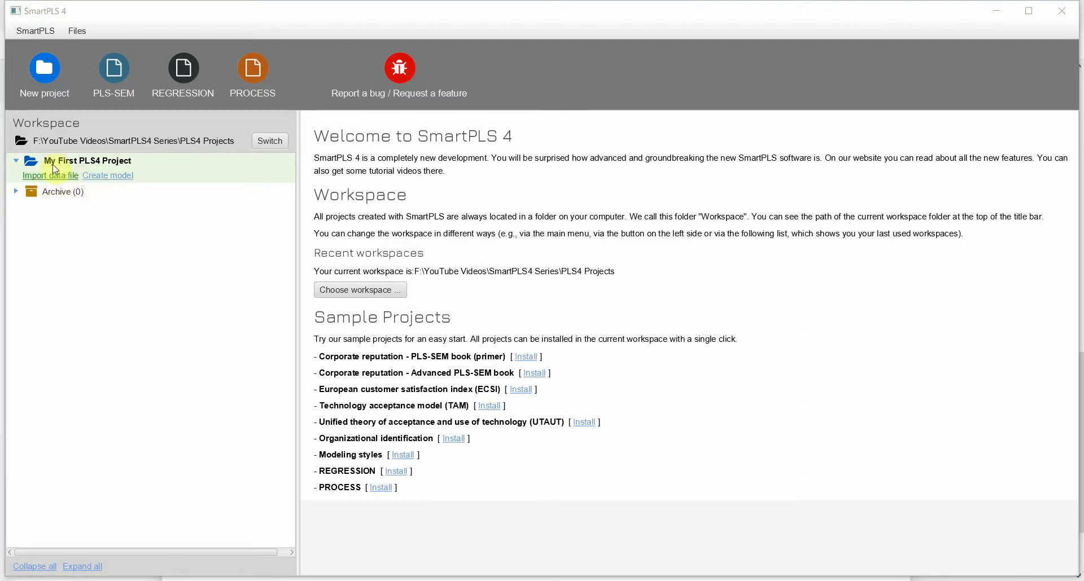
Filter to CSV files and open Thesis Data.csv from F:\YouTube Videos\SmartPLS4 Series
click(398, 276)
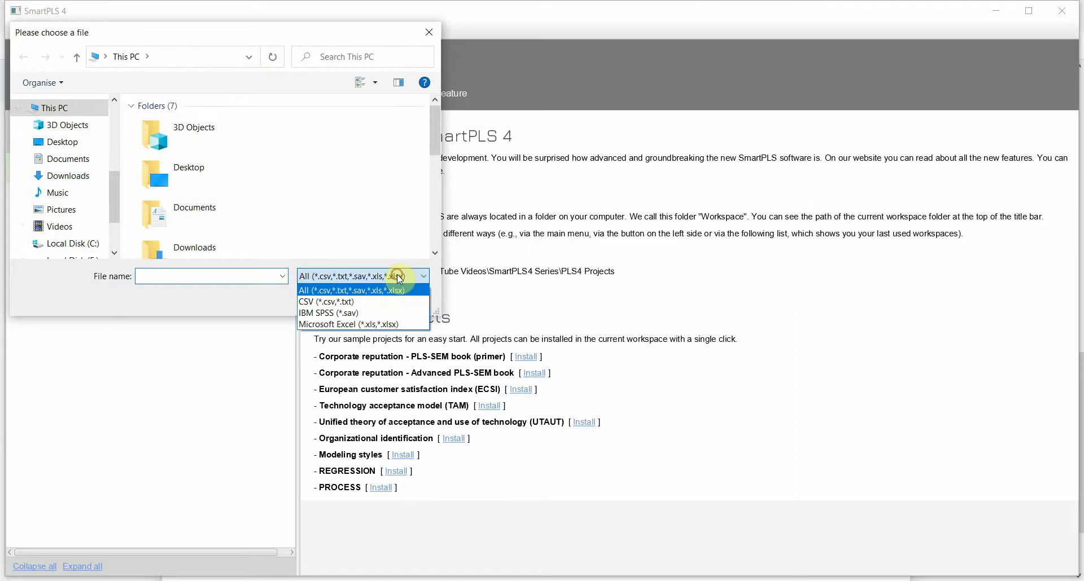
click(350, 301)
drag(116, 186, 114, 223)
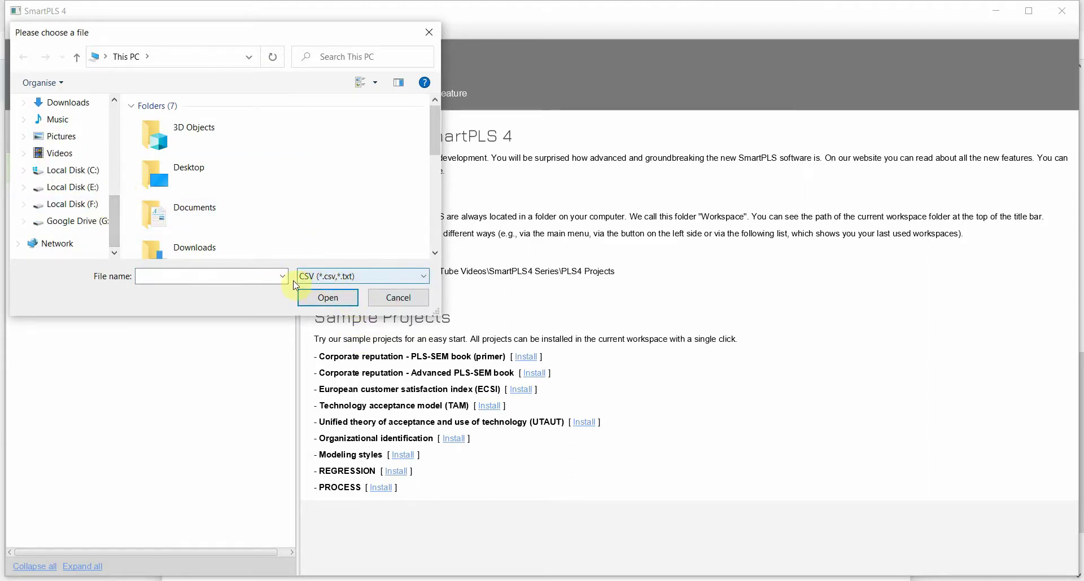
click(321, 277)
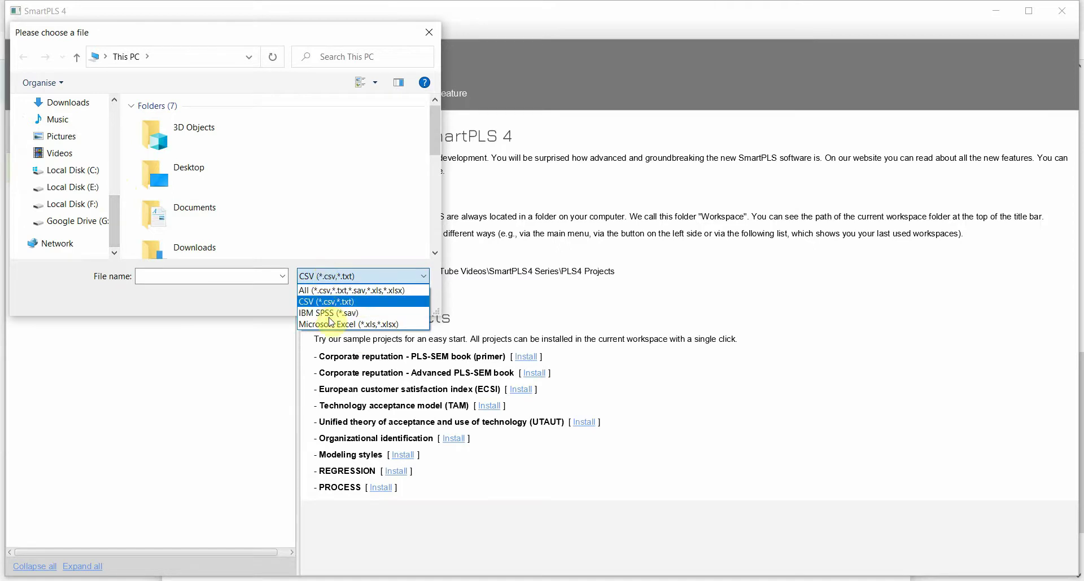
click(349, 291)
click(337, 276)
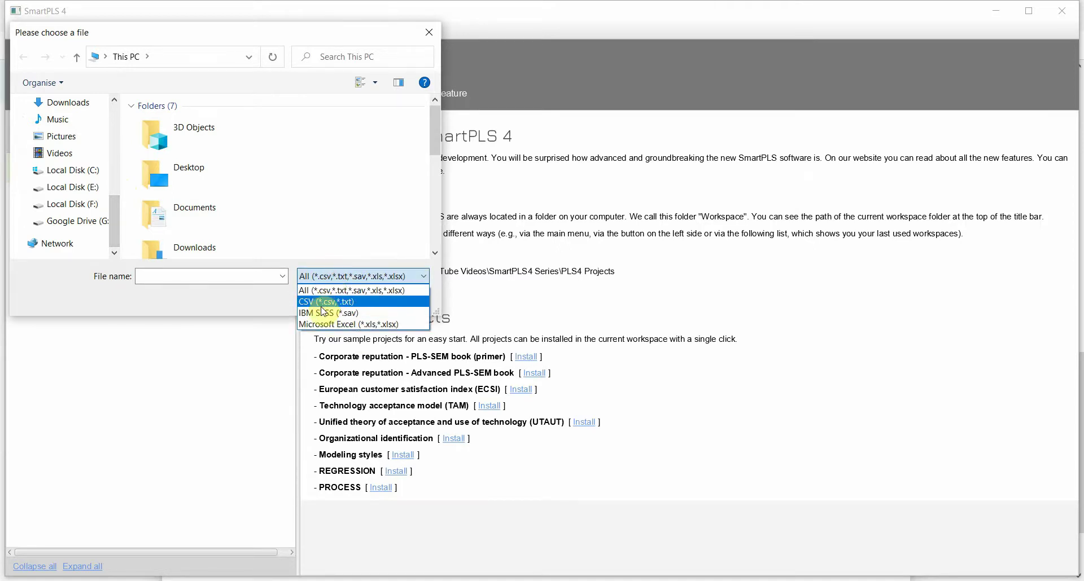
click(315, 296)
click(73, 204)
double_click(218, 209)
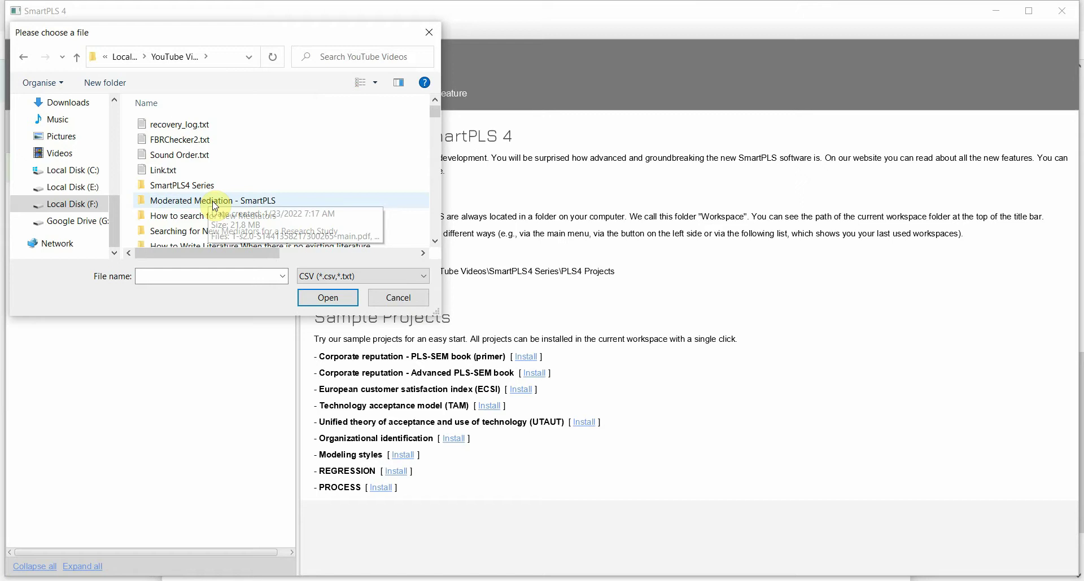
double_click(186, 168)
double_click(187, 160)
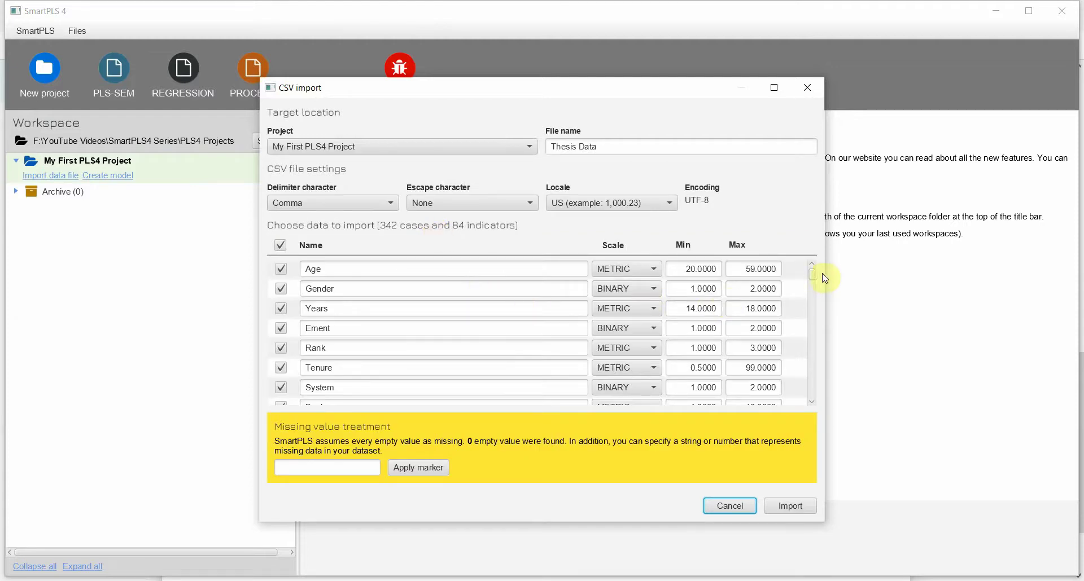
Keep Age as metric and Comma as delimiter, then import Thesis Data (84 indicators, 341 cases)
mouse_move(813, 276)
mouse_down()
mouse_move(828, 411)
mouse_move(826, 262)
mouse_up()
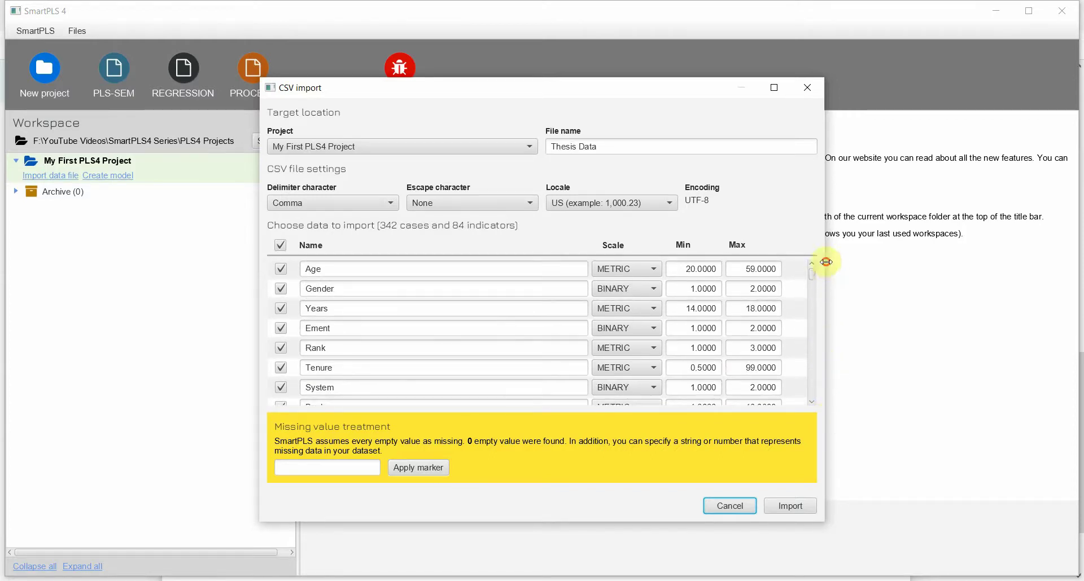
click(625, 268)
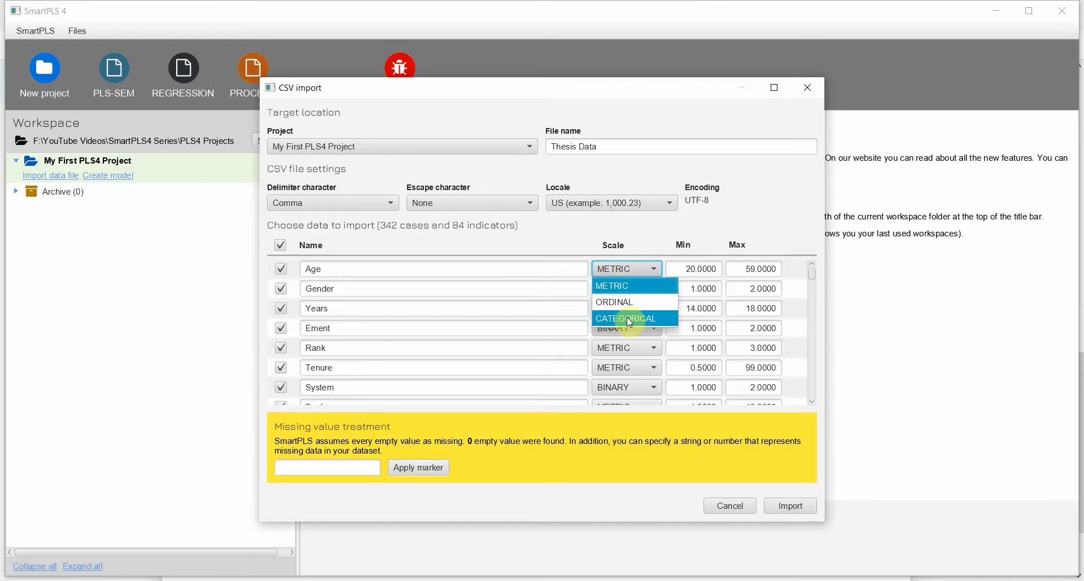
click(629, 286)
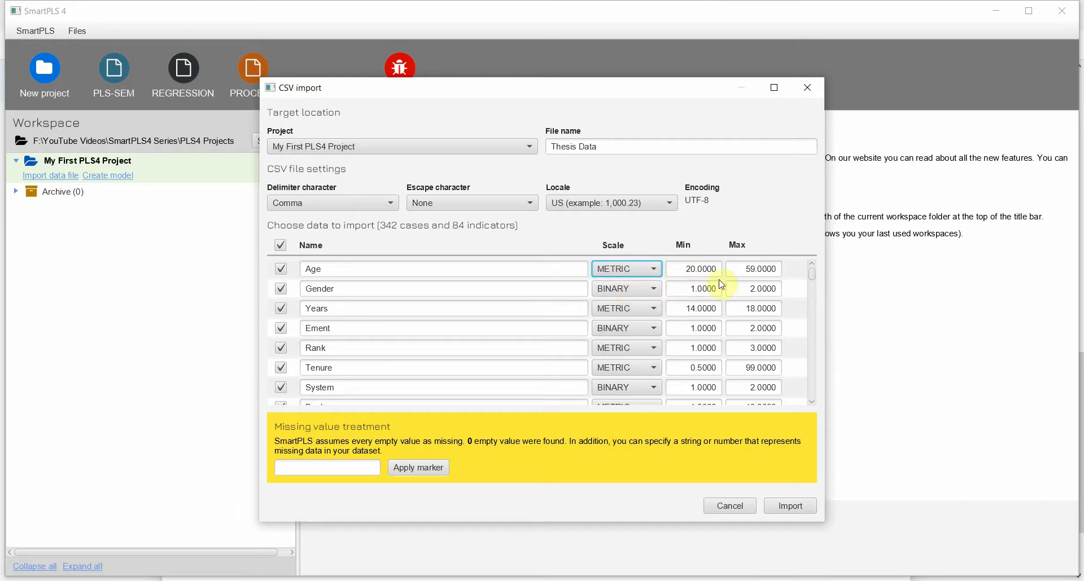
click(325, 202)
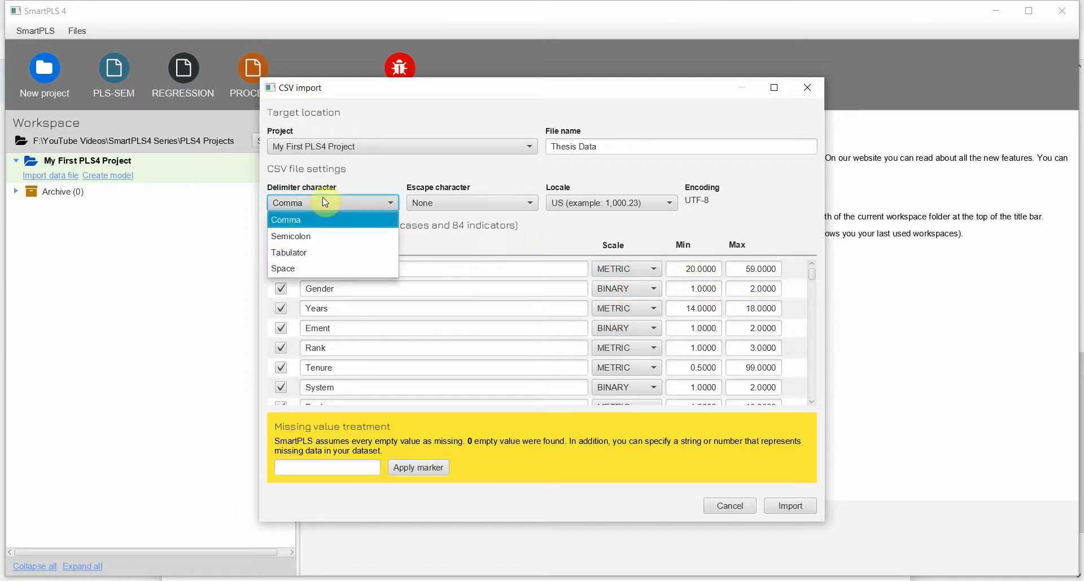
click(323, 204)
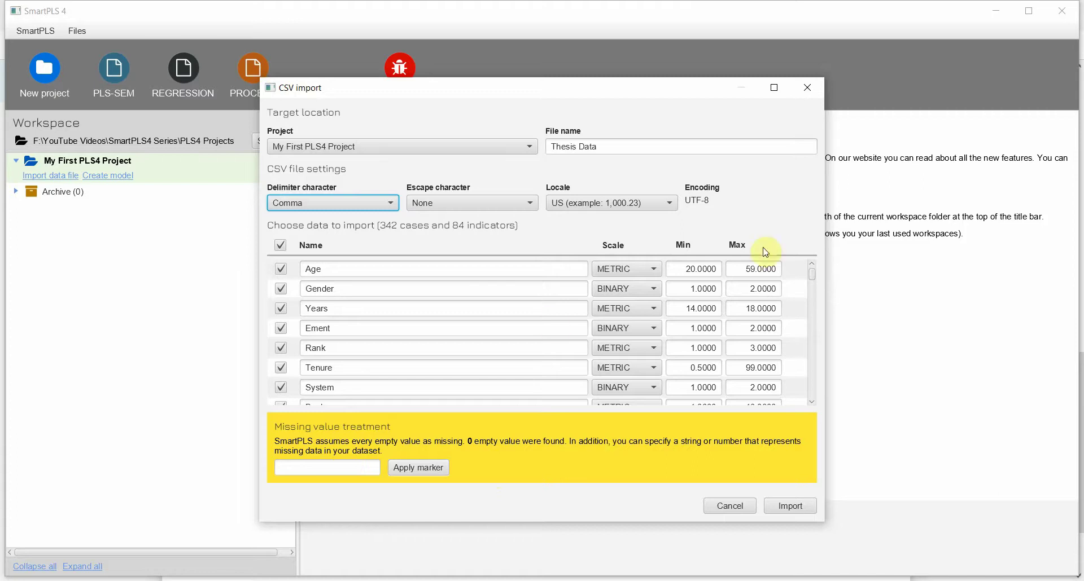
click(787, 505)
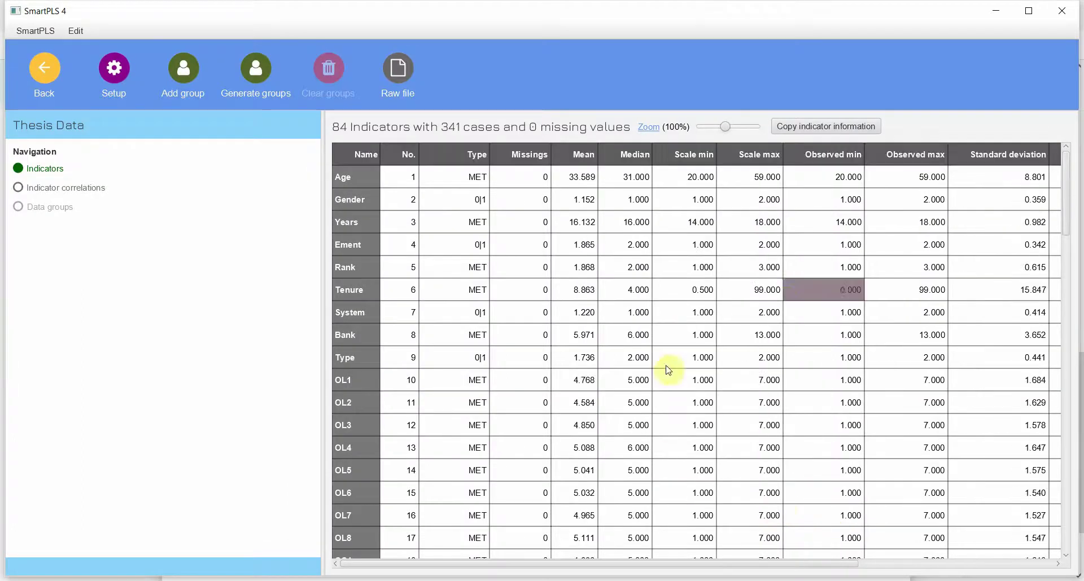
Review the indicator standard deviations (Years 0.982) and the indicator correlation matrix
click(1069, 174)
drag(1069, 175, 1079, 142)
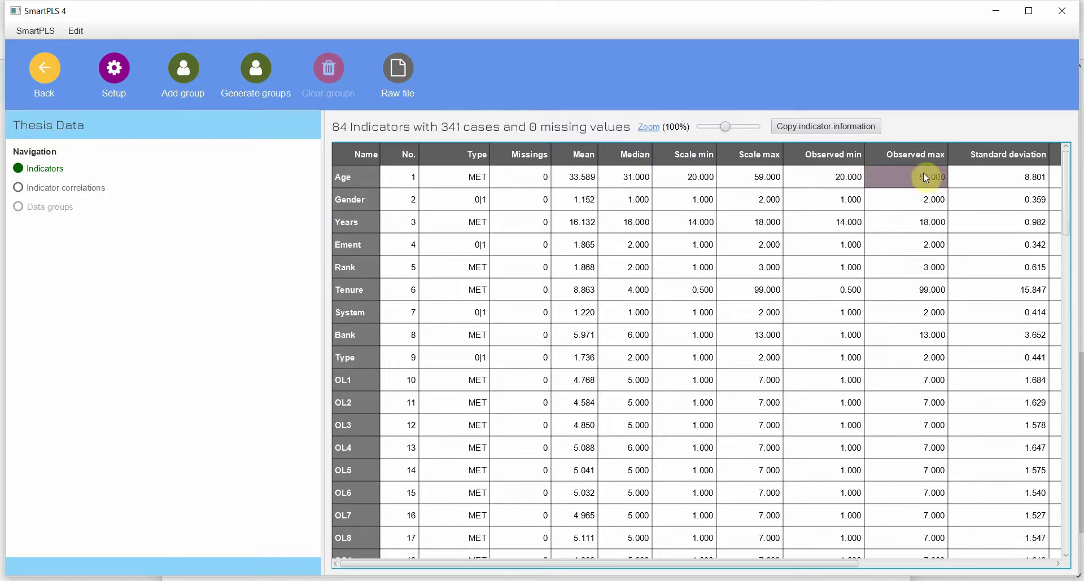
click(991, 199)
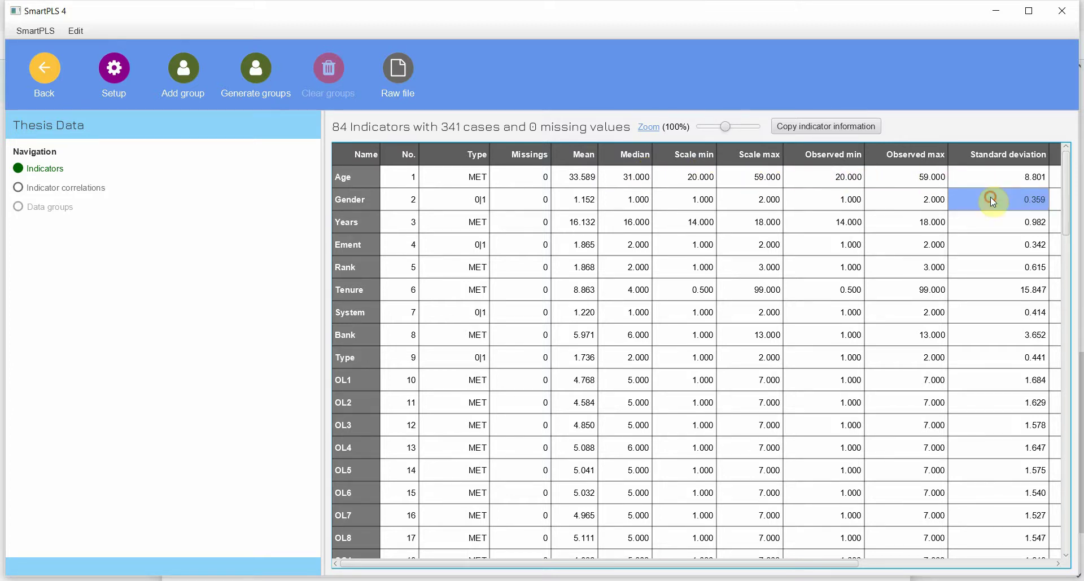
click(992, 222)
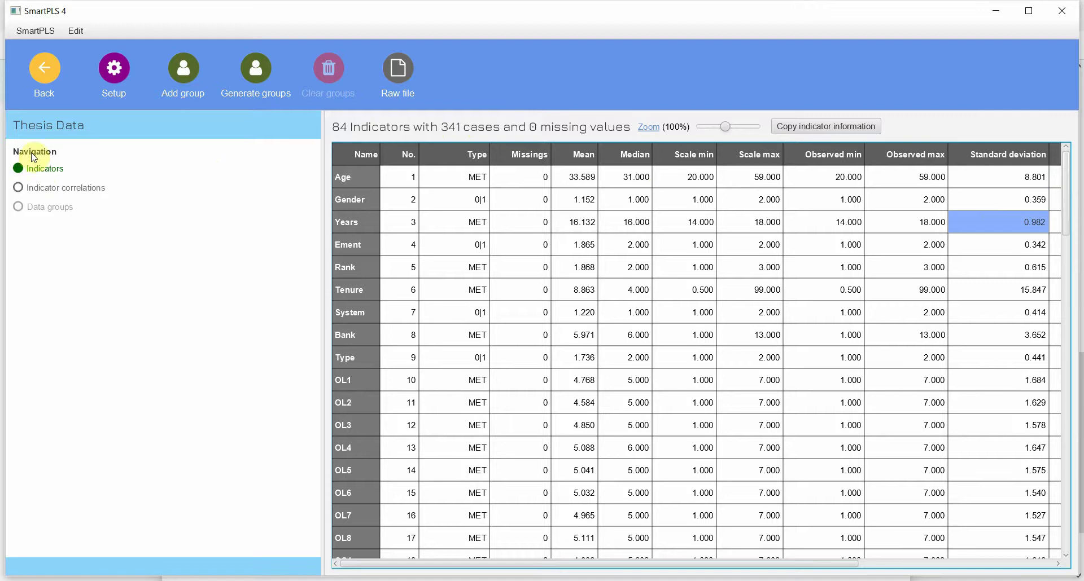
click(31, 188)
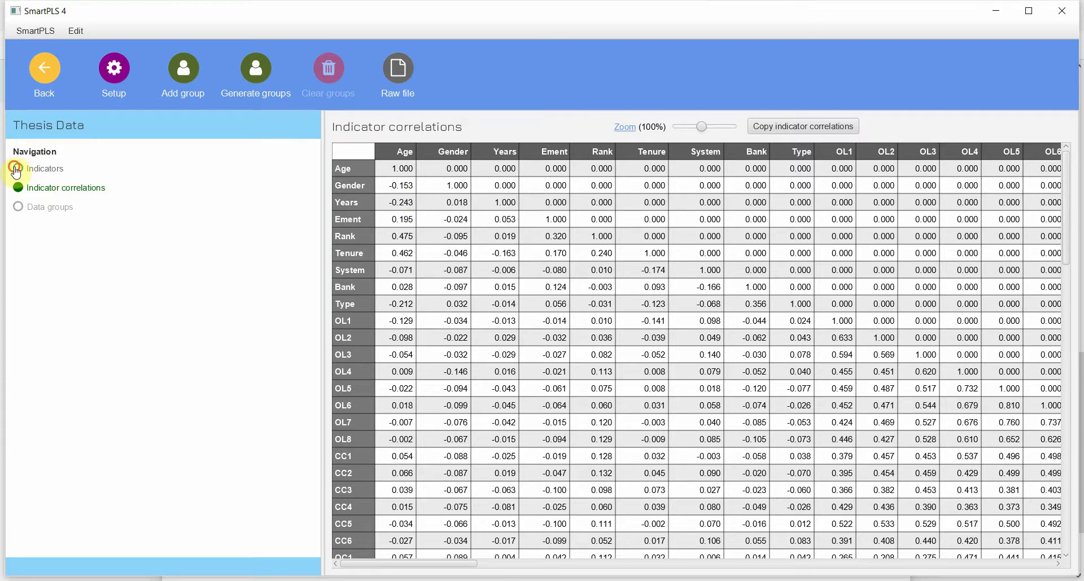
click(16, 169)
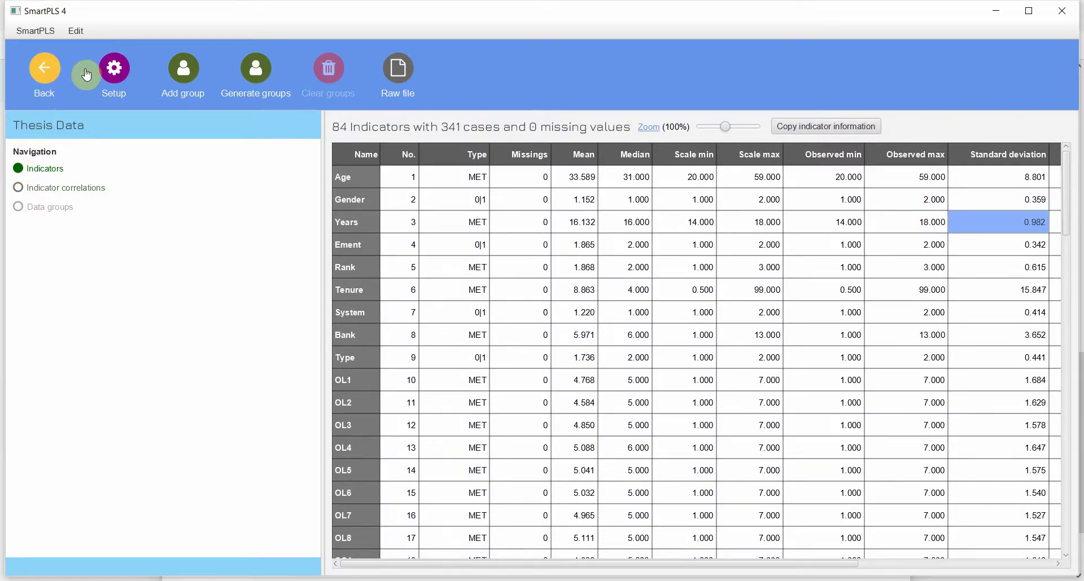
Check the import settings and the raw Thesis Data text file, then return to the welcome page
click(115, 72)
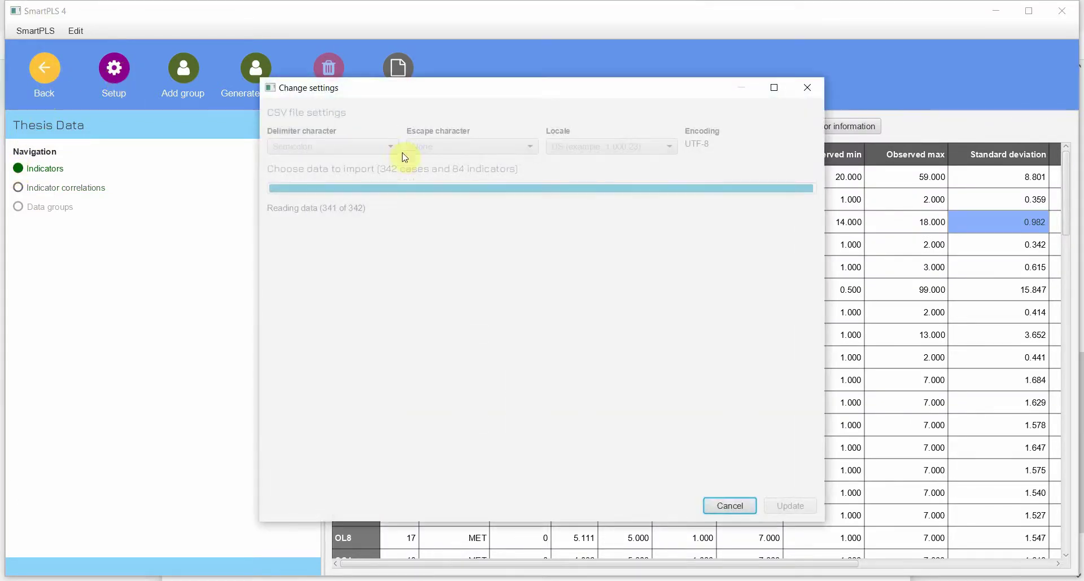
click(806, 88)
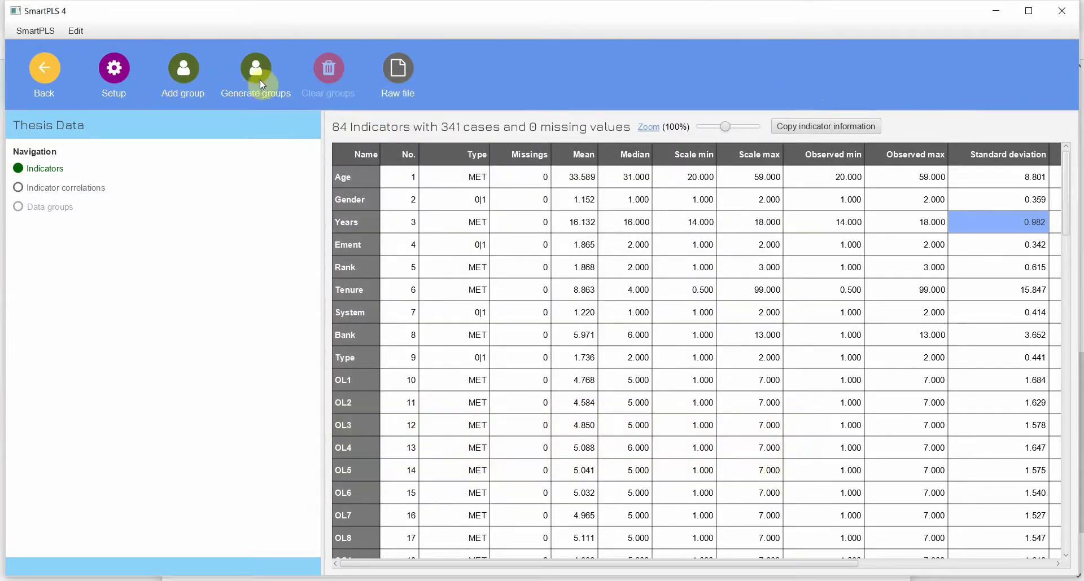
click(398, 67)
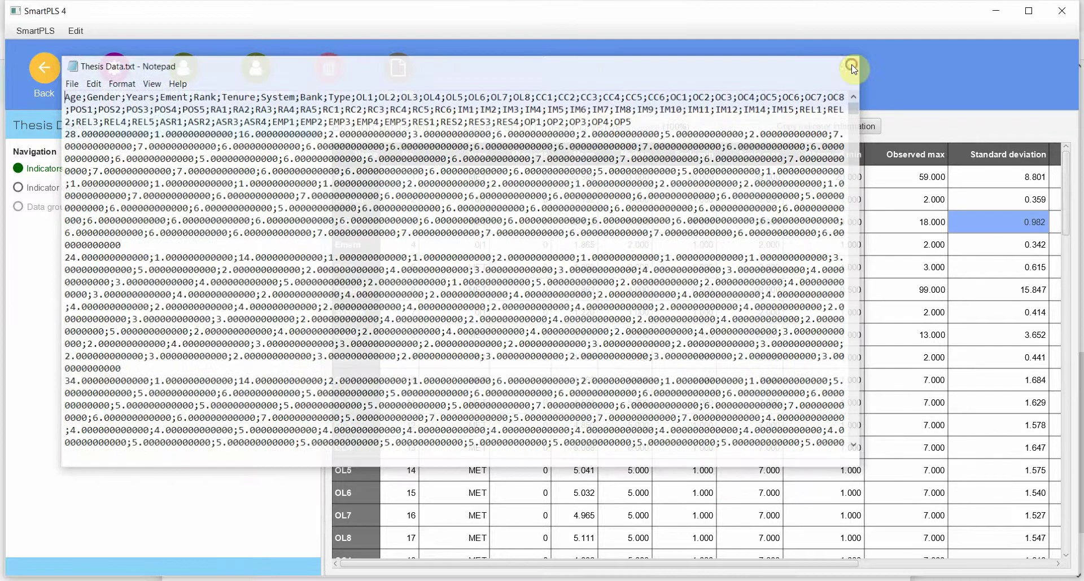
click(845, 65)
click(51, 77)
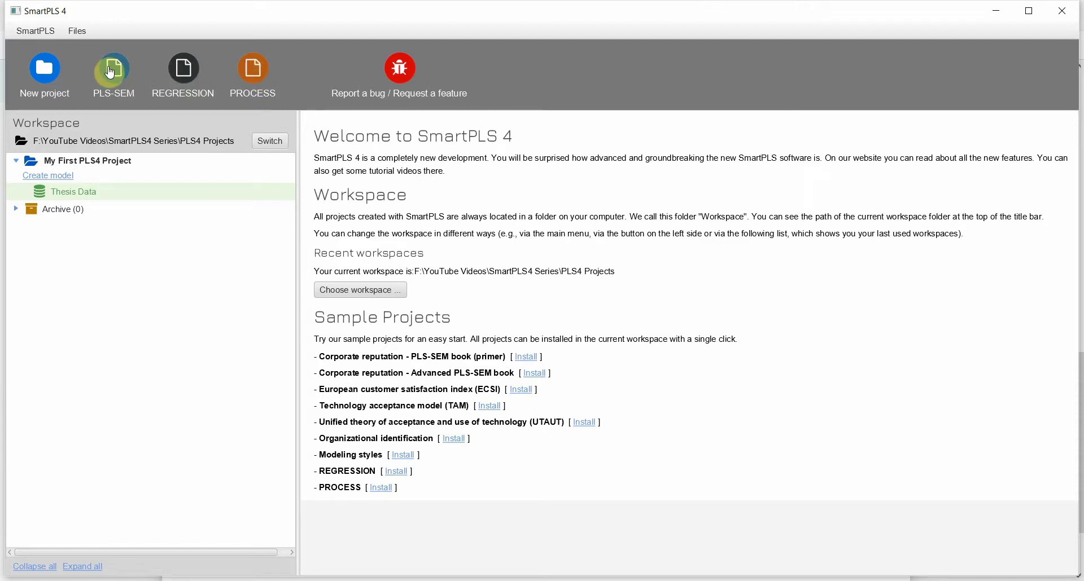
Create a PLS-SEM model named MyFirst in My First PLS4 Project
click(63, 158)
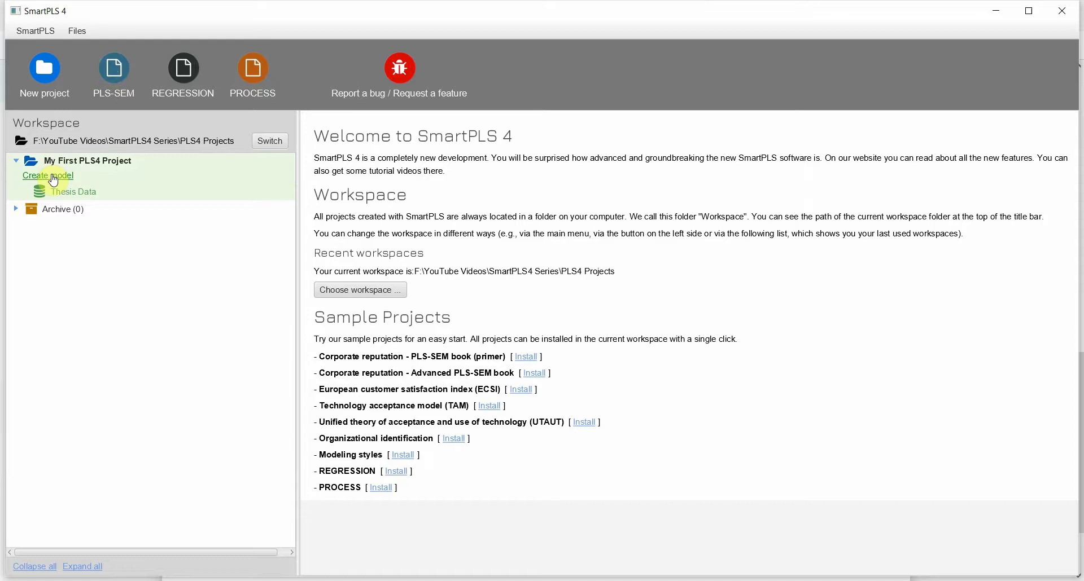
click(53, 179)
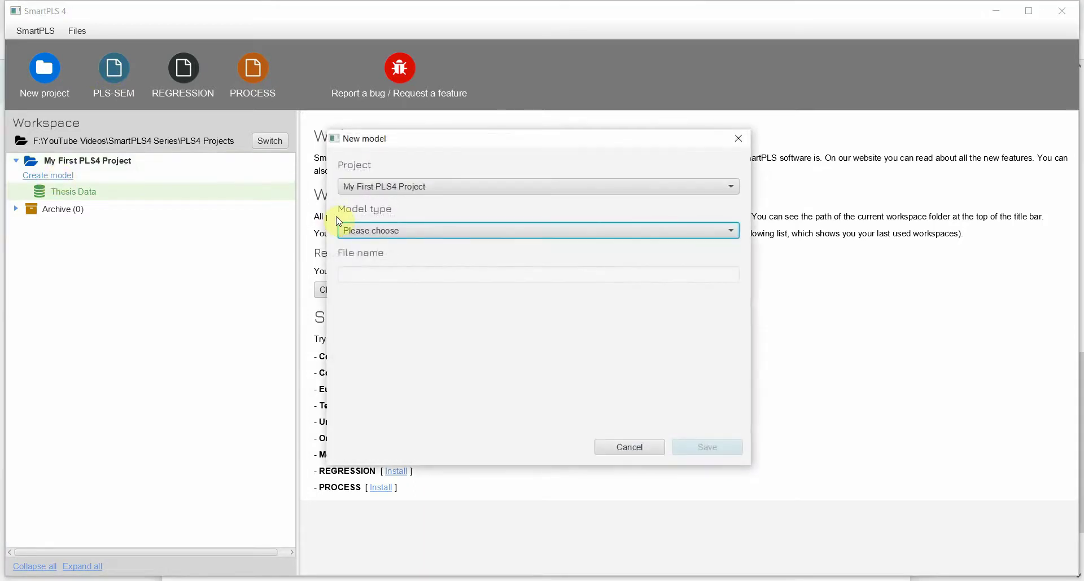
click(467, 192)
click(467, 192)
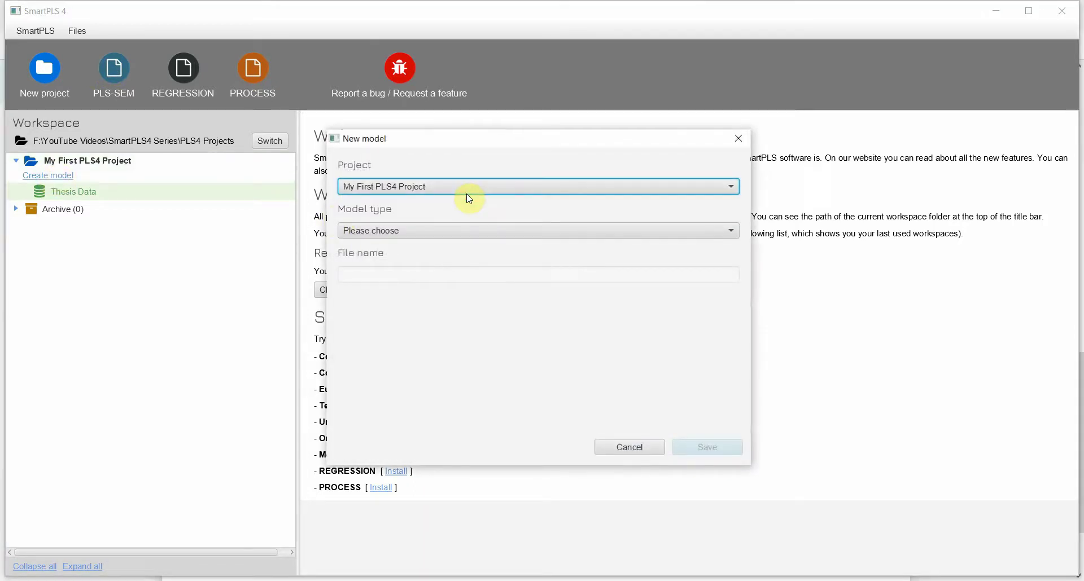
click(460, 230)
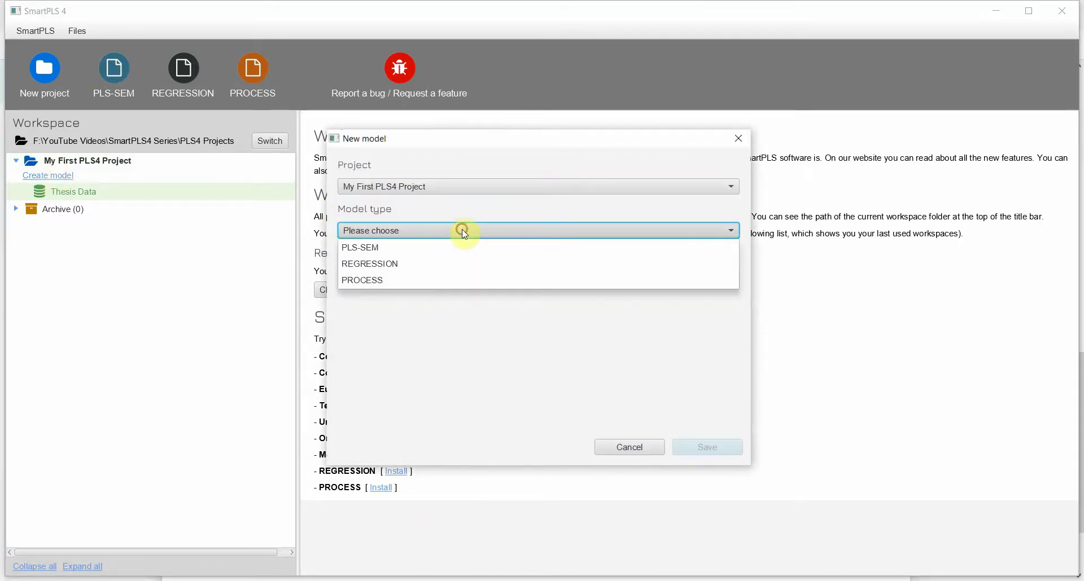
click(403, 248)
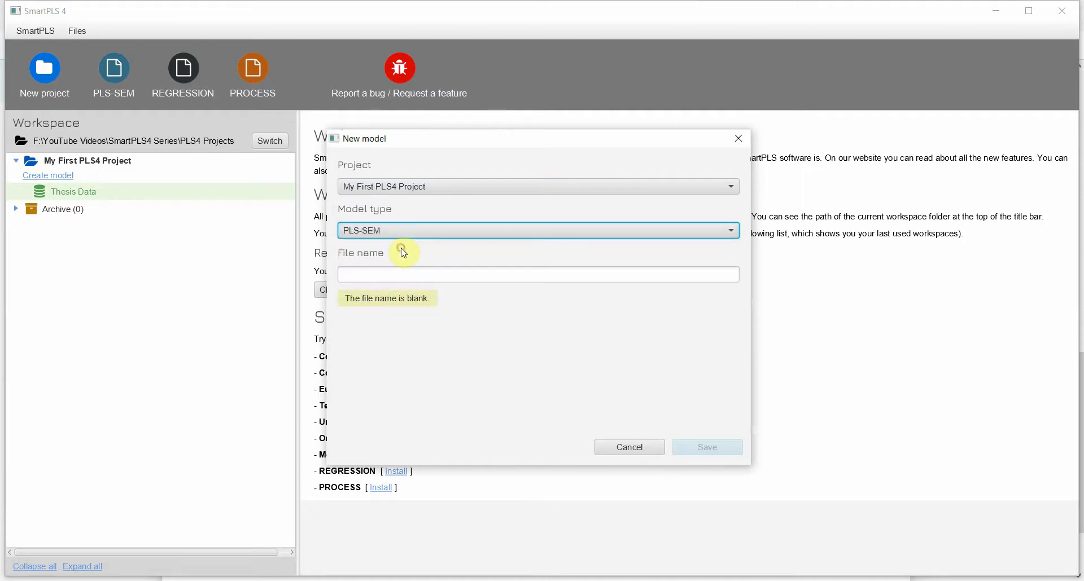
click(390, 272)
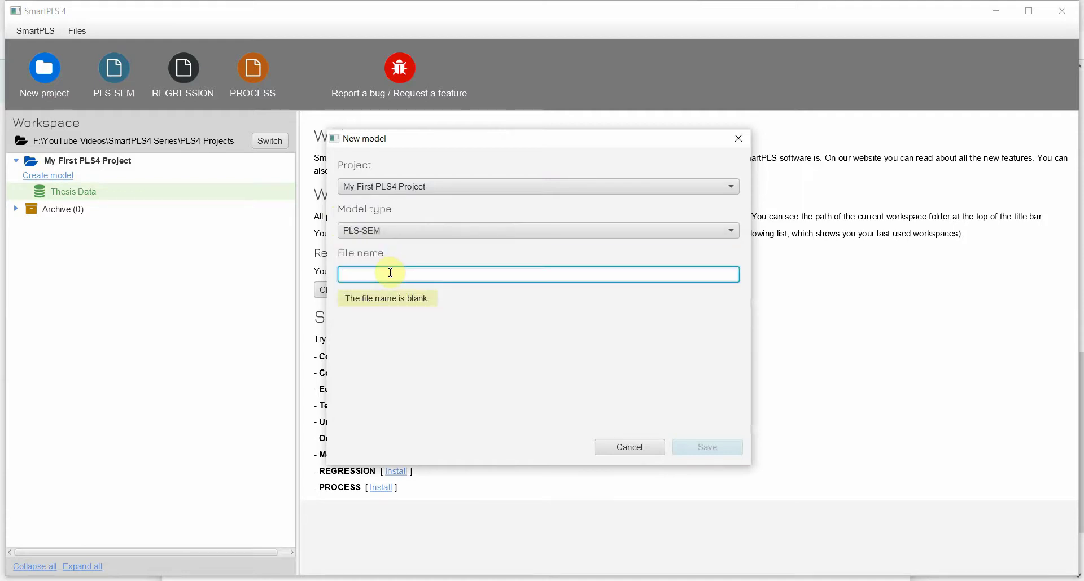
text(MyFirst)
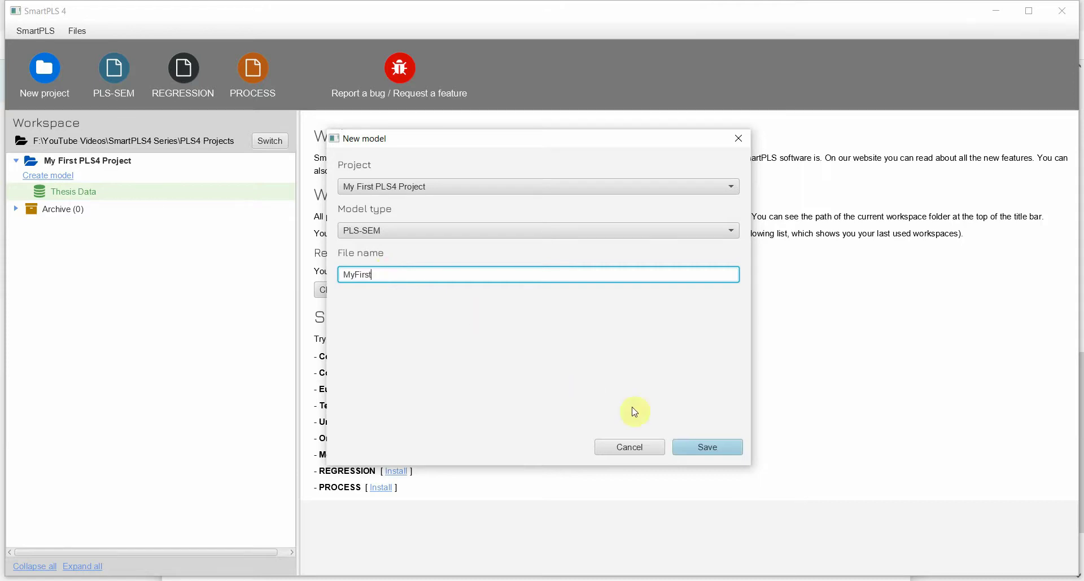
click(685, 445)
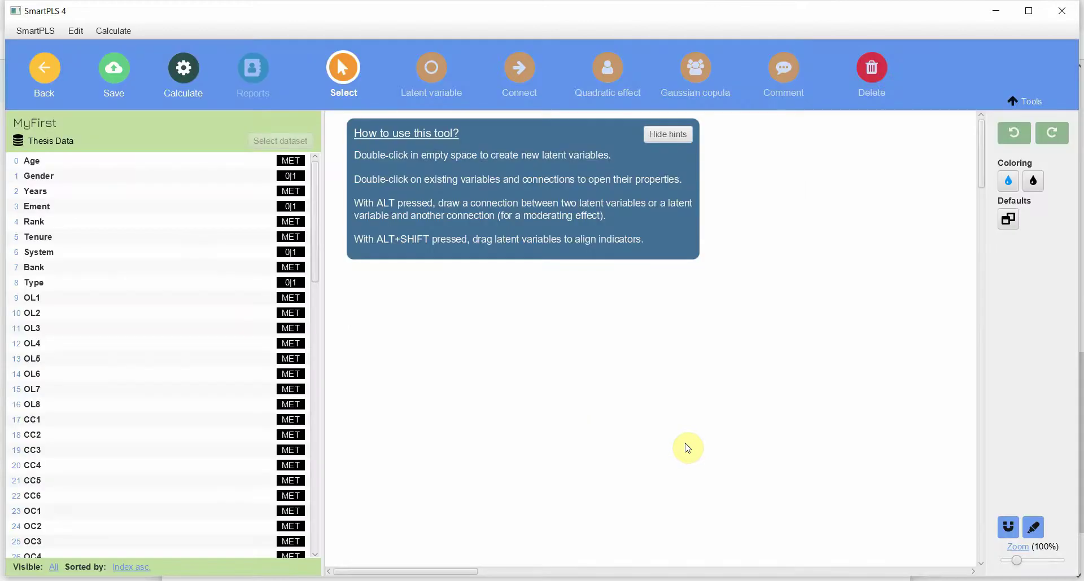
Drop indicators OL1–OL8 onto the canvas as construct OL and move it down-left
click(477, 146)
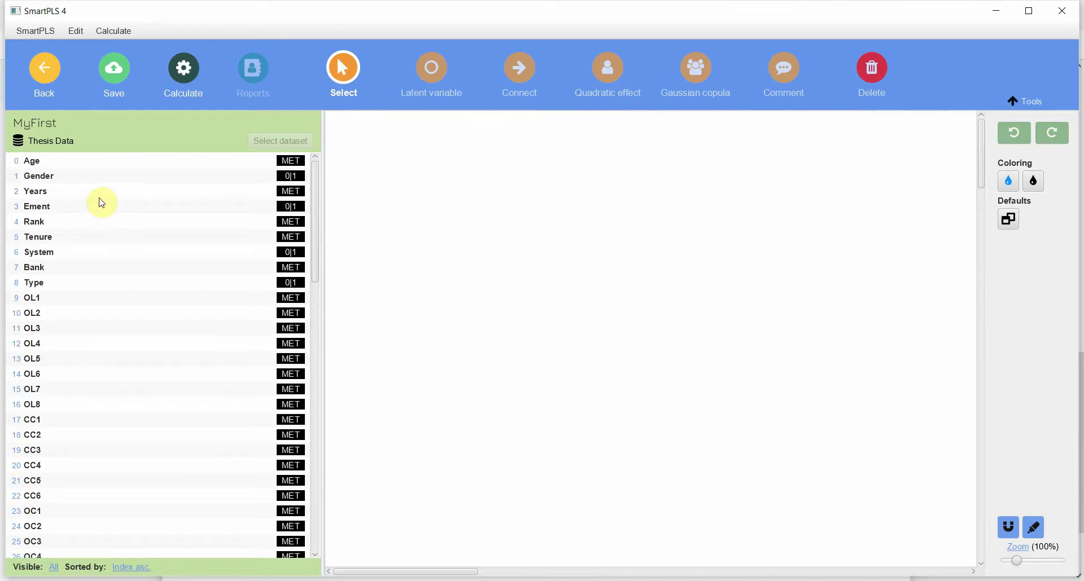
click(68, 299)
key(shift+Down)
key(shift+Down)
key(shift+Down)
key(shift+Down)
key(shift+Down)
key(shift+Down)
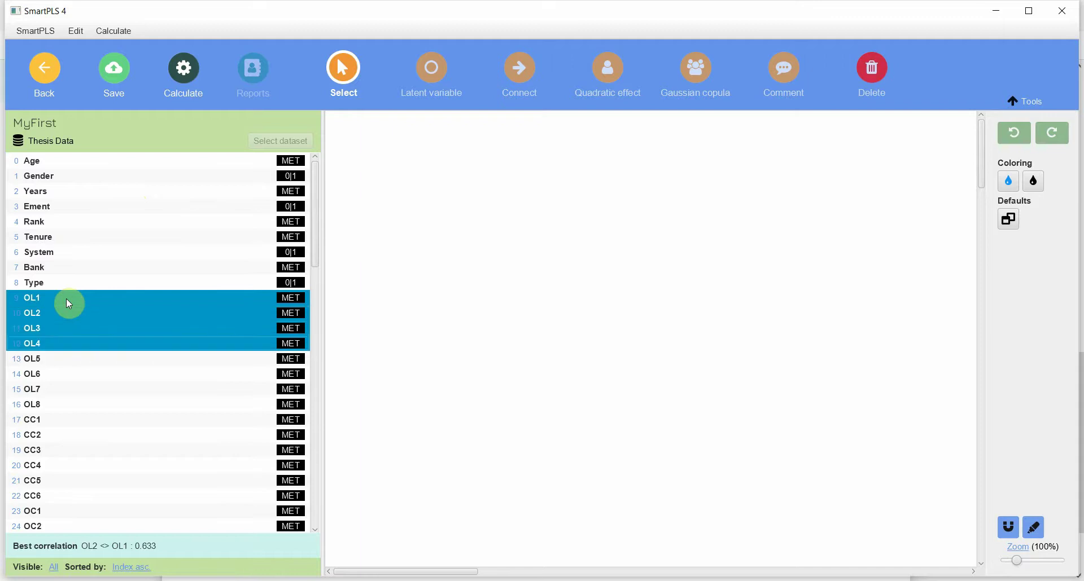
key(shift+Down)
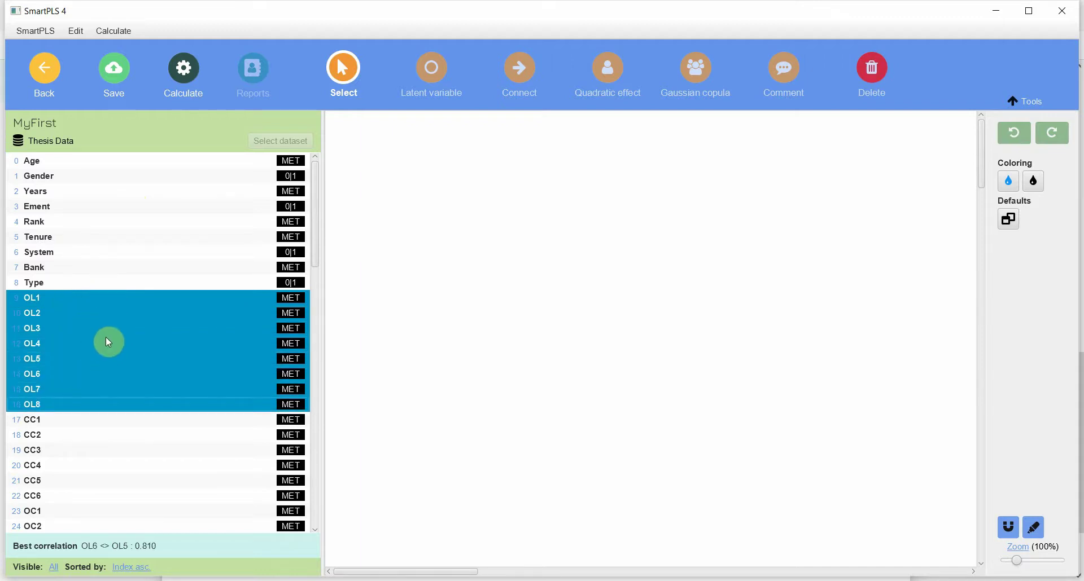
drag(108, 342, 399, 305)
drag(429, 236, 429, 236)
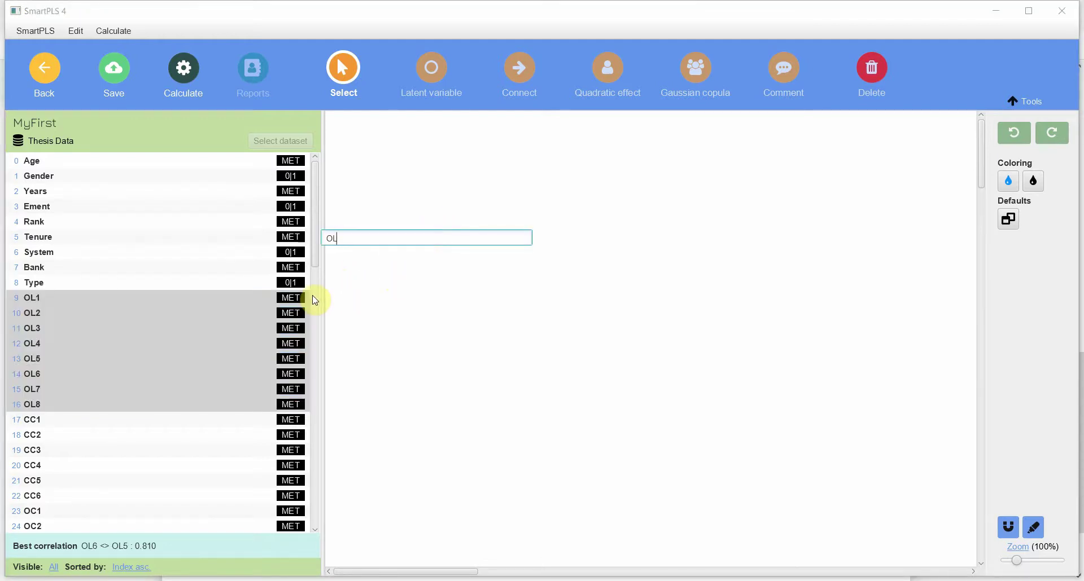
key(Return)
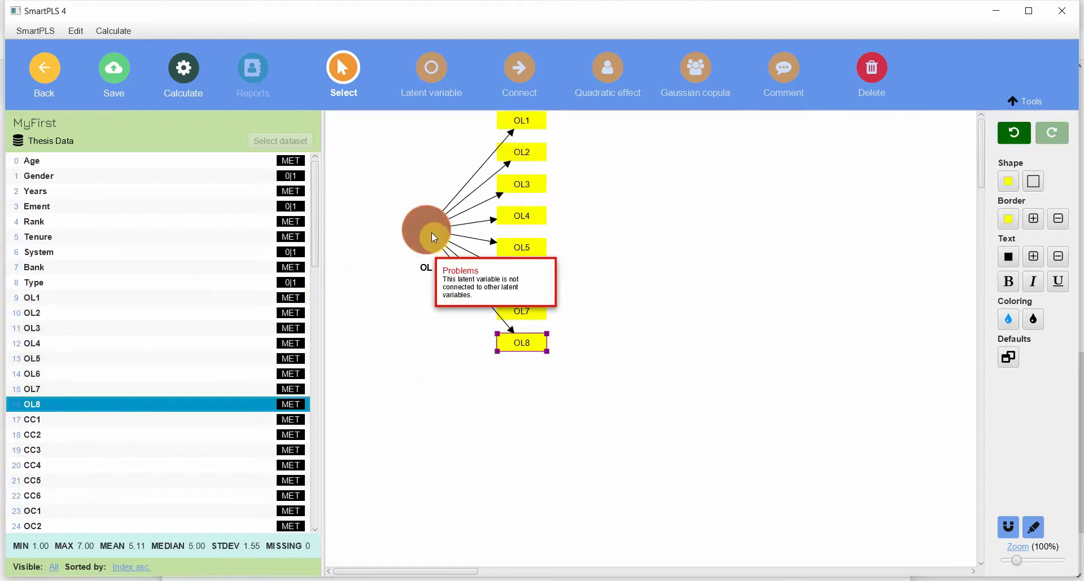
click(431, 232)
drag(432, 232, 394, 291)
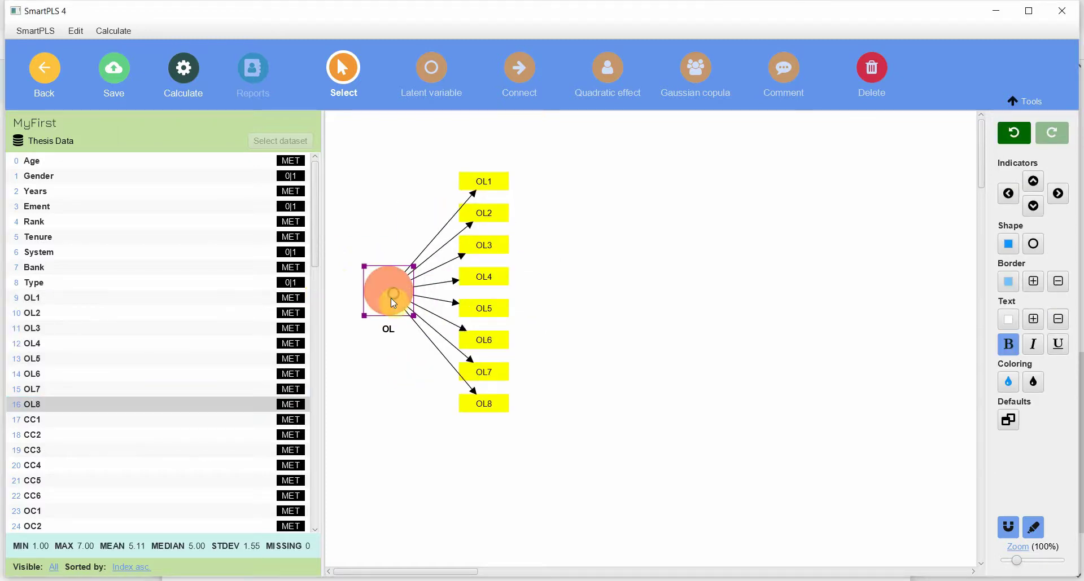
Add construct OP with indicators OP1–OP5 to the right of OL
click(318, 246)
drag(318, 247, 343, 528)
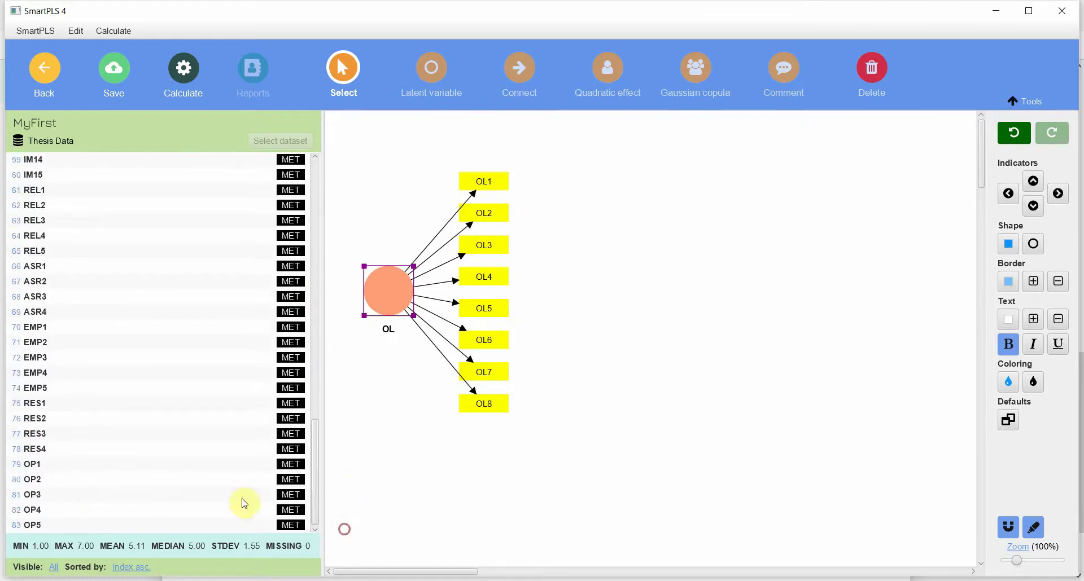
click(128, 464)
key(shift+Down)
key(shift+Down)
key(shift+Down)
key(shift+Down)
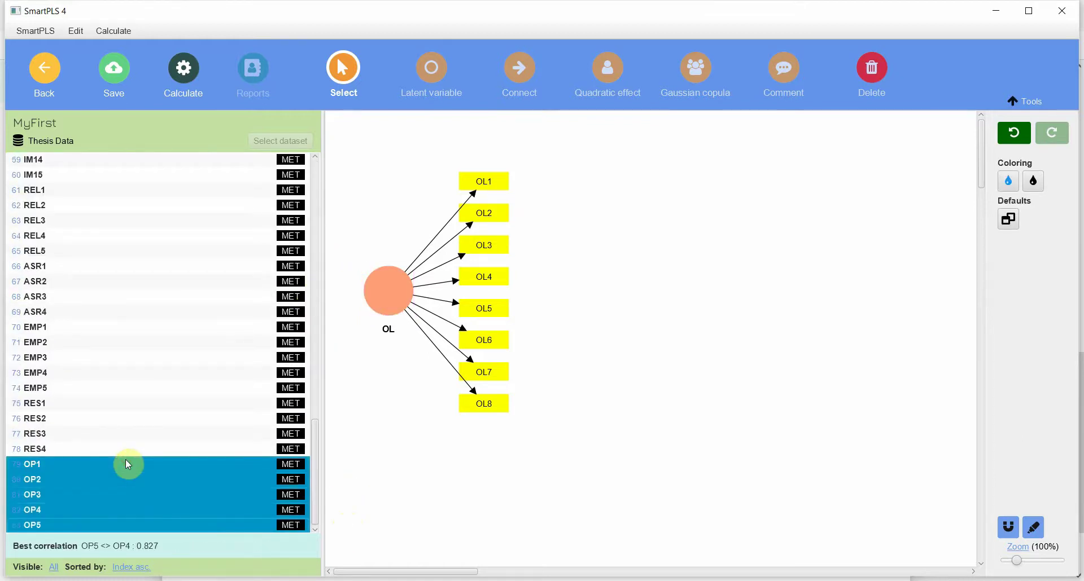
drag(125, 460, 756, 287)
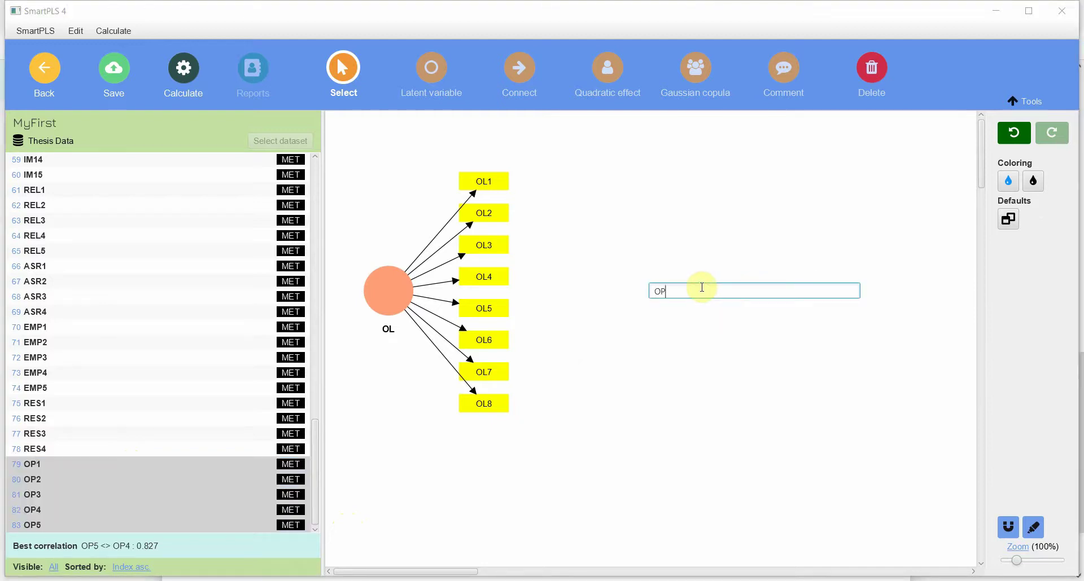
key(Return)
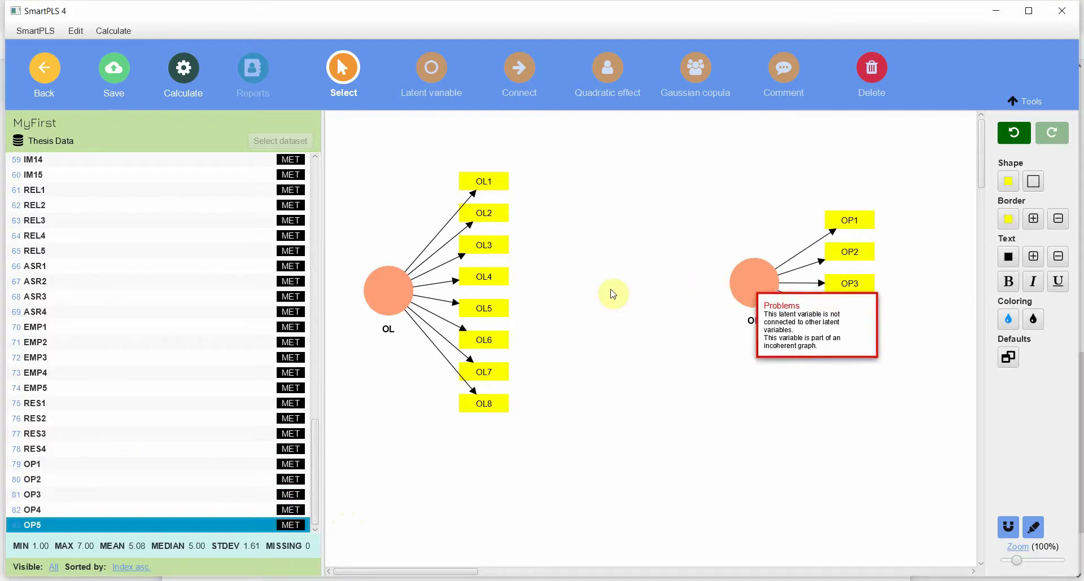
Put OL's indicators on its left side and shift OL to the right
click(384, 293)
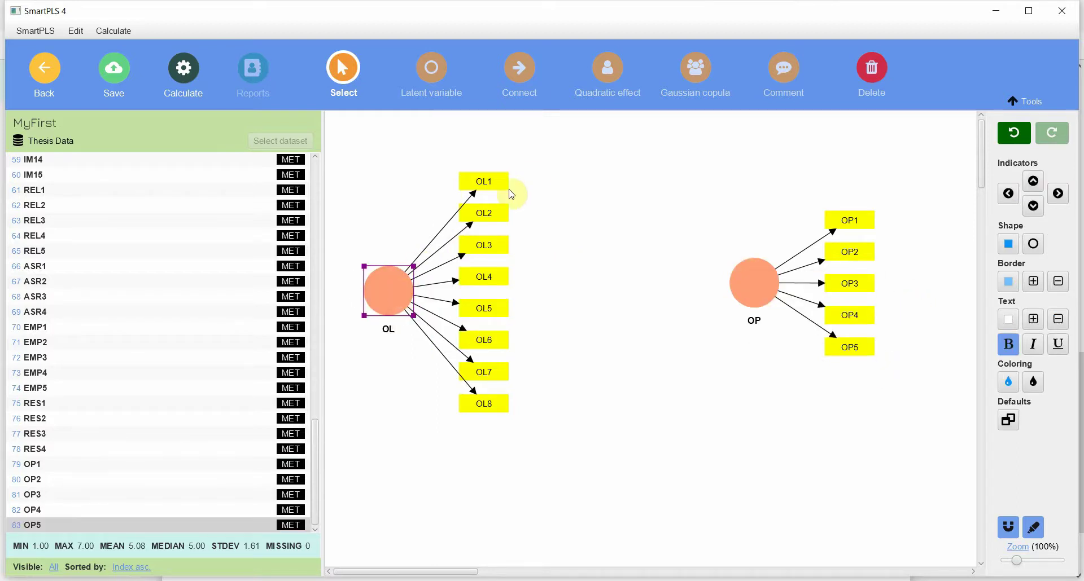
click(1008, 193)
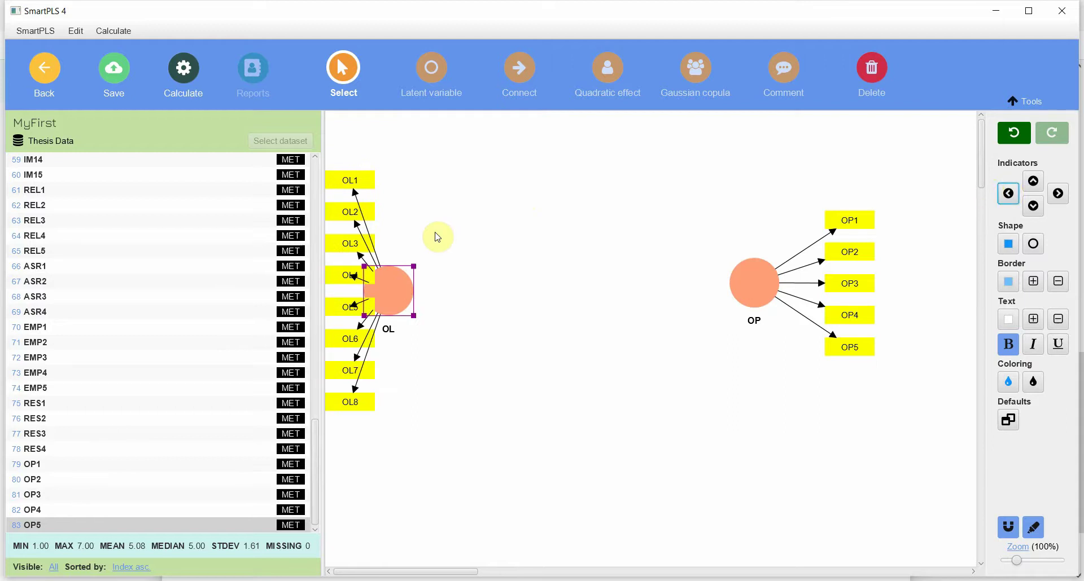
drag(394, 294, 493, 290)
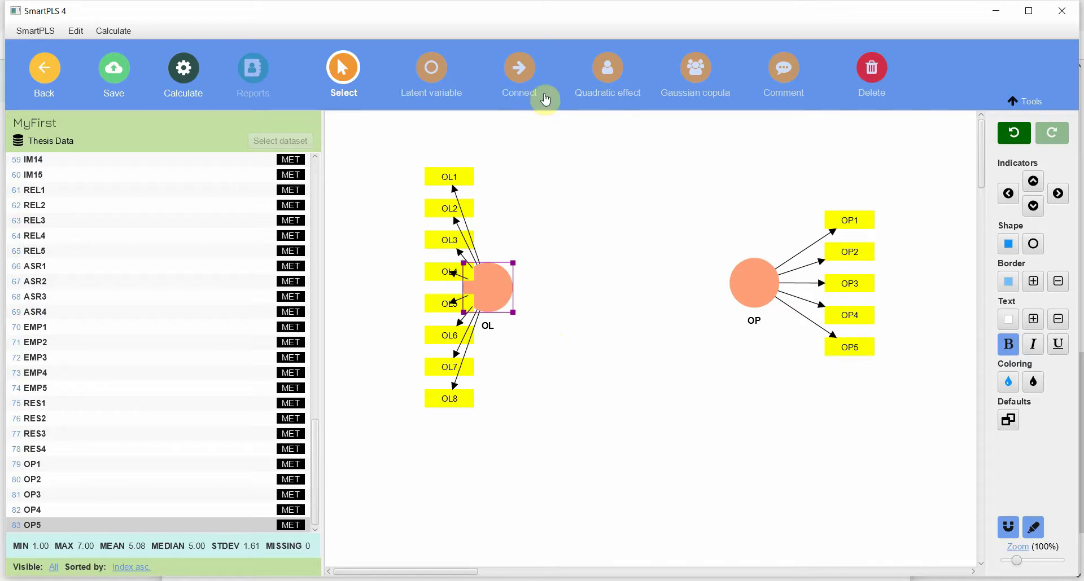
Draw a structural path arrow from construct OL to construct OP
click(490, 86)
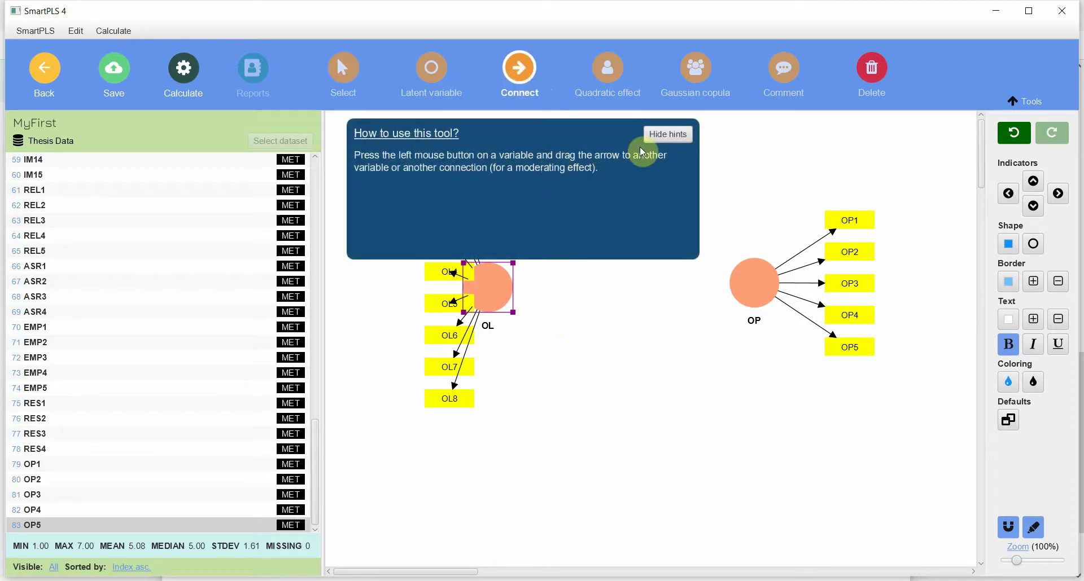
click(668, 135)
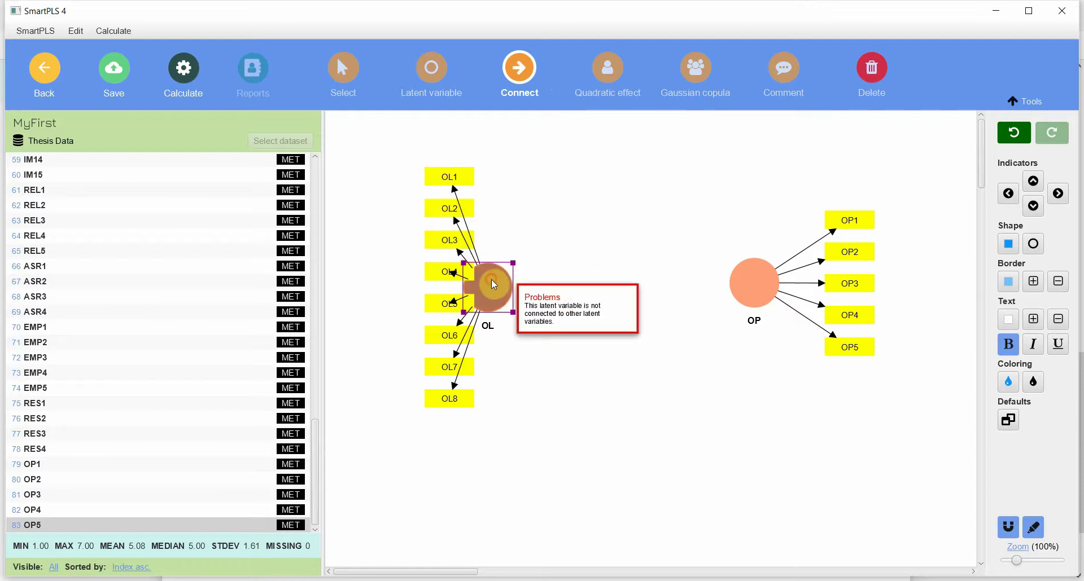
drag(491, 282, 760, 288)
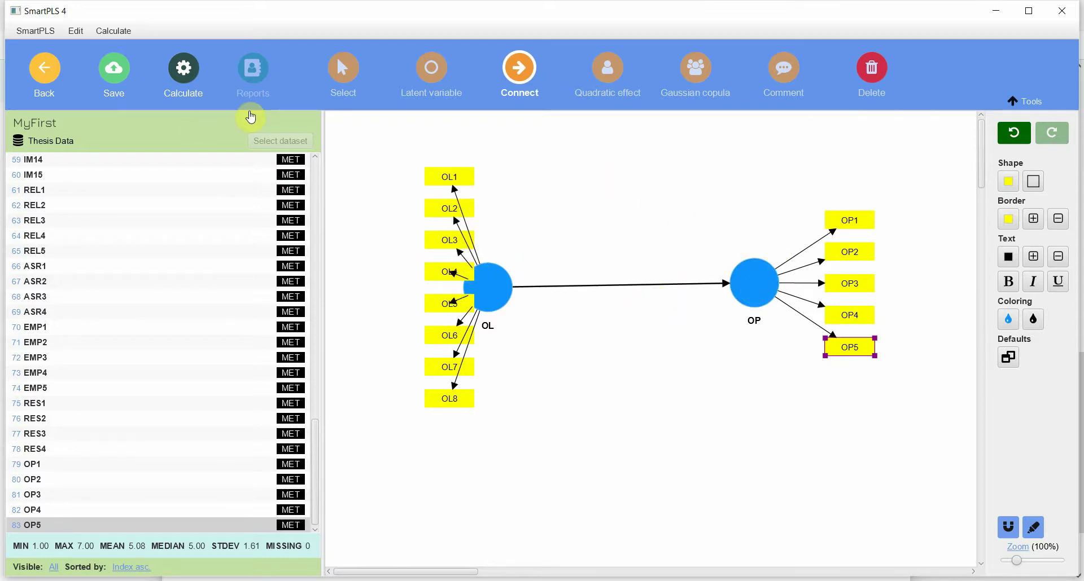
Run PLS-SEM with path weighting and standardized results, giving OL→OP 0.633 and R-square 0.400
click(181, 75)
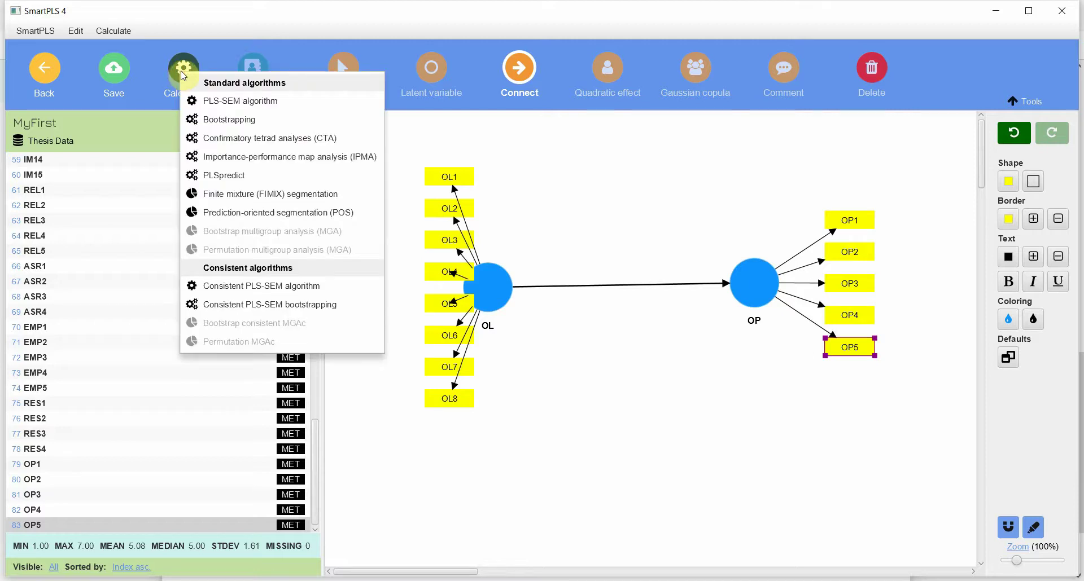
click(310, 103)
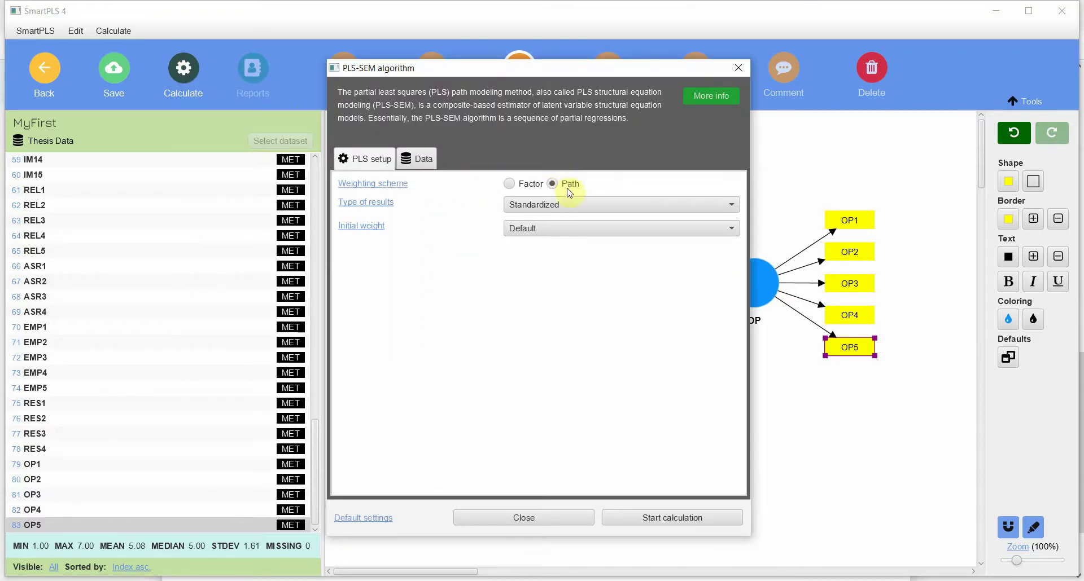
click(422, 158)
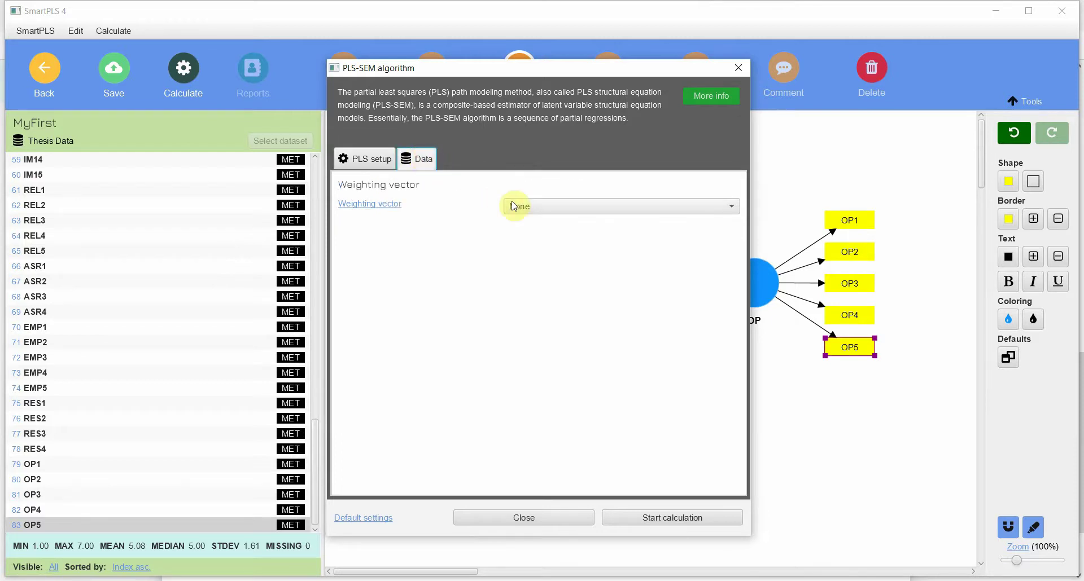
click(367, 159)
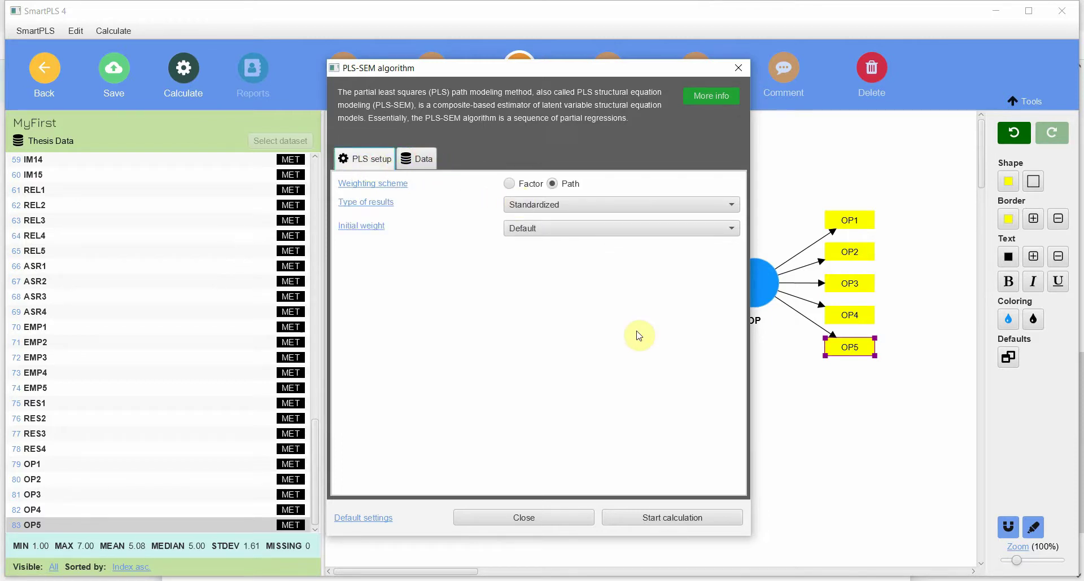
click(611, 206)
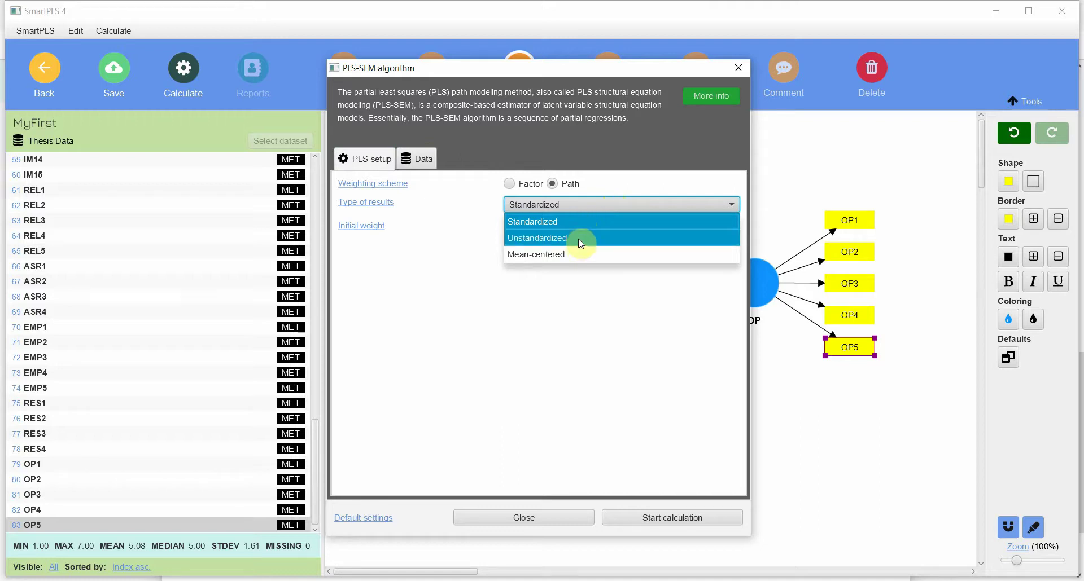
click(580, 221)
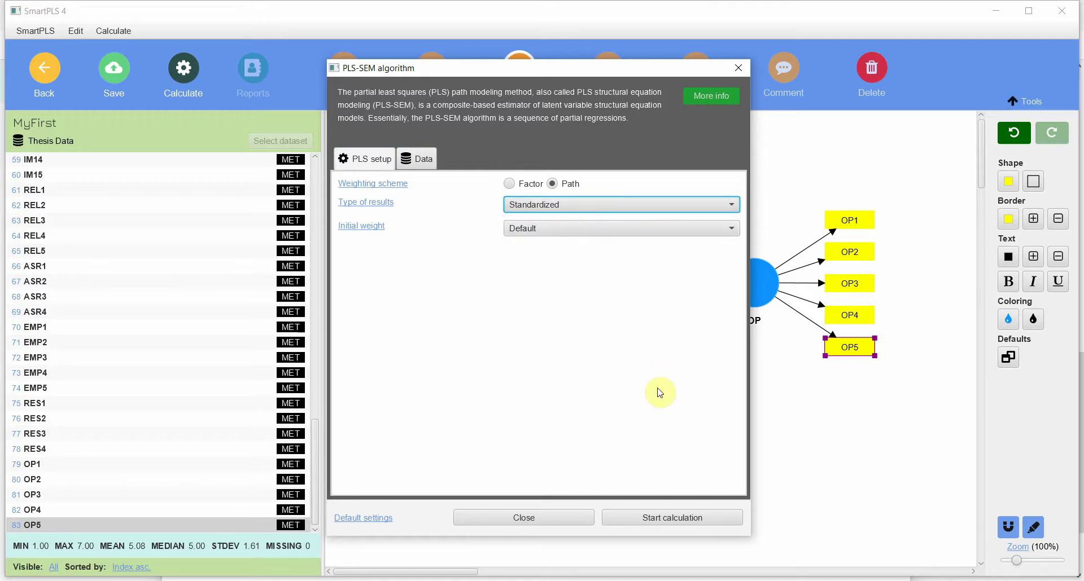
click(684, 519)
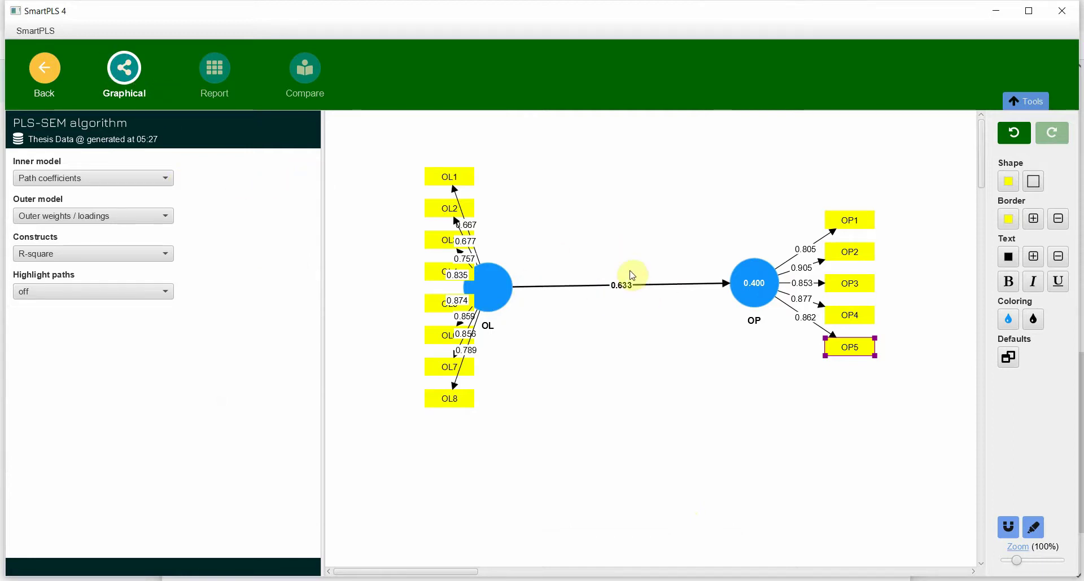
Shift the OL construct left and up so indicators OL1–OL8 no longer overlap its circle
mouse_move(469, 289)
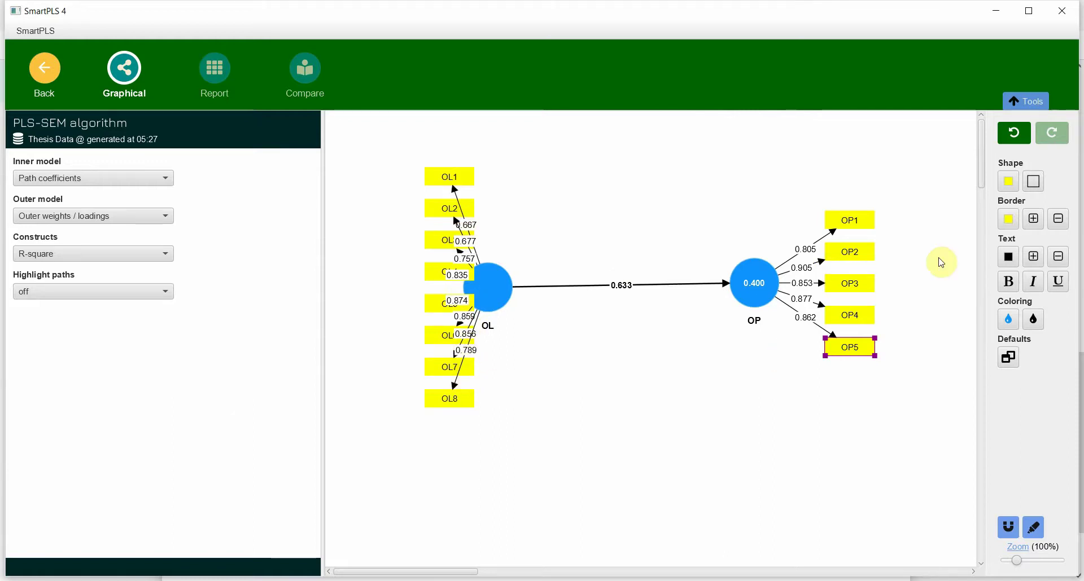
click(508, 288)
mouse_move(508, 288)
mouse_down()
mouse_move(561, 289)
mouse_move(495, 290)
mouse_up()
drag(391, 155, 367, 400)
click(536, 429)
click(475, 306)
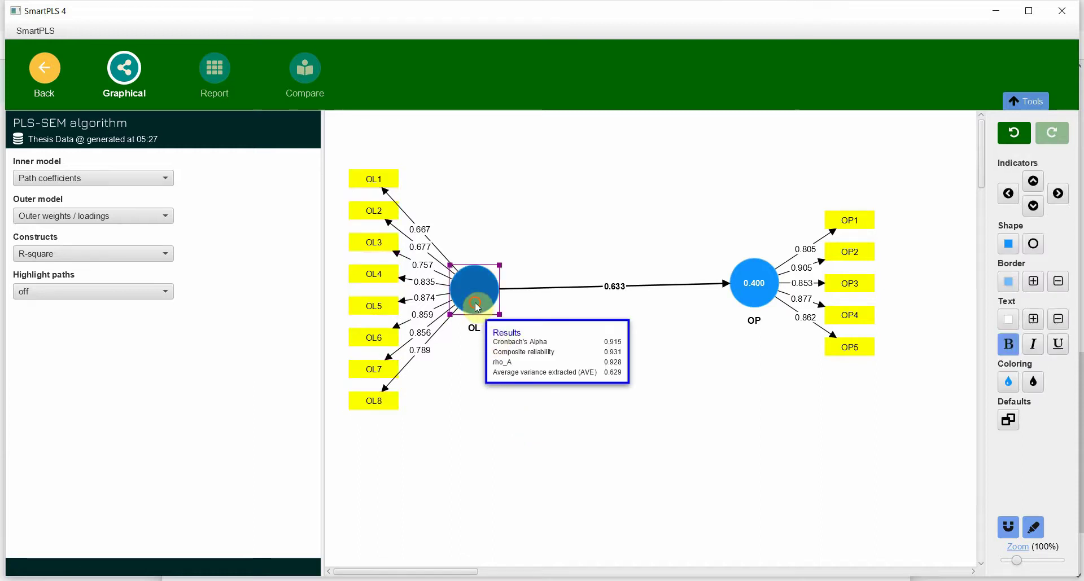
drag(476, 305, 476, 300)
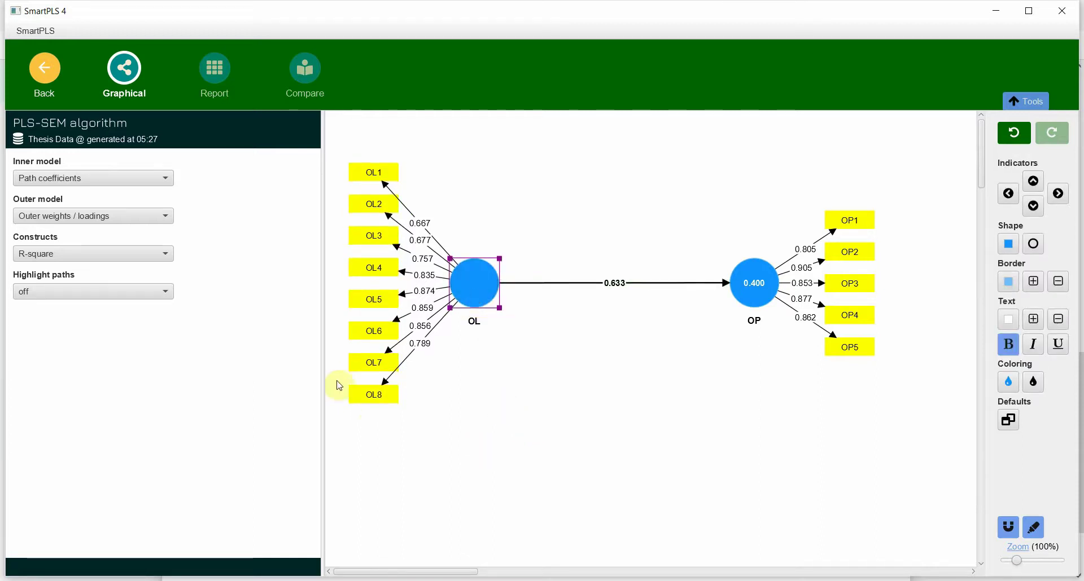
click(79, 179)
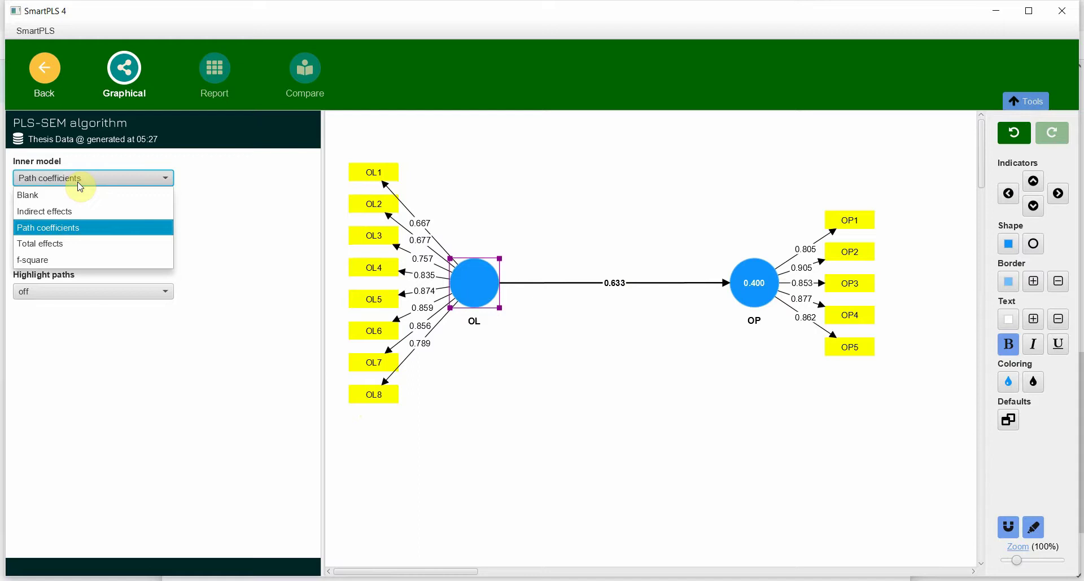
click(67, 228)
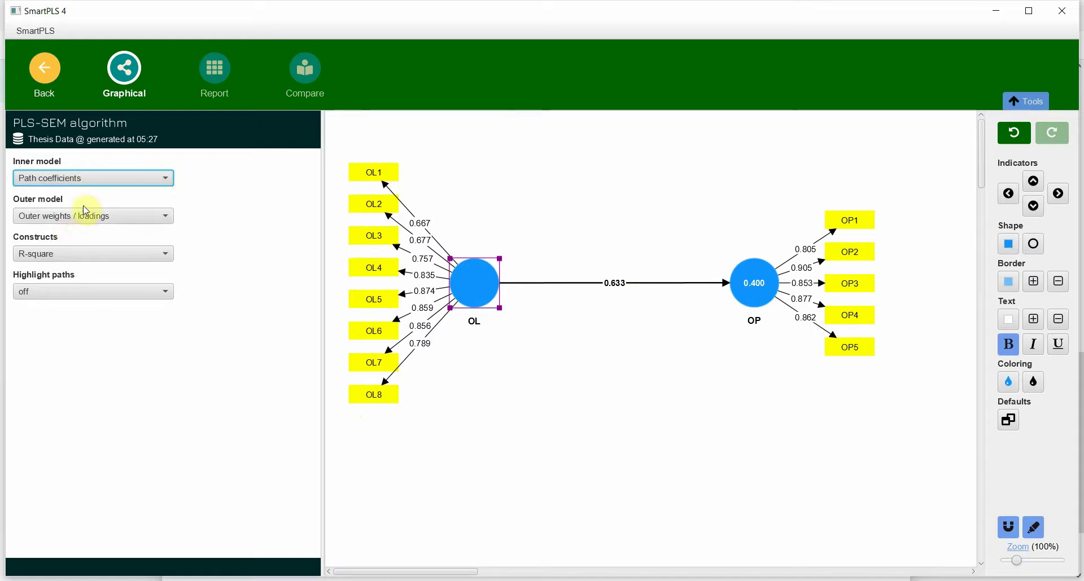
click(94, 176)
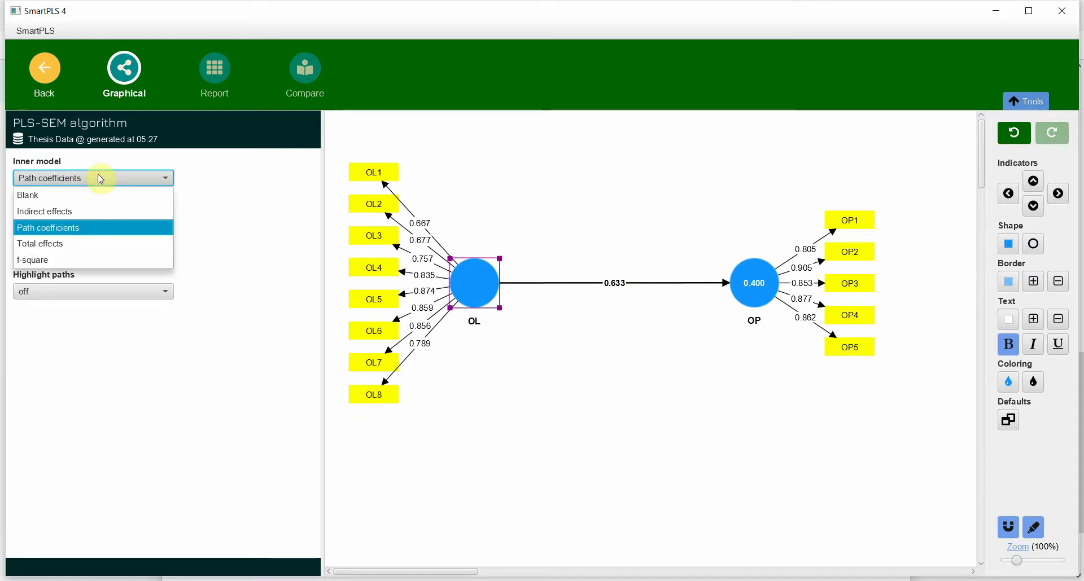
mouse_move(472, 272)
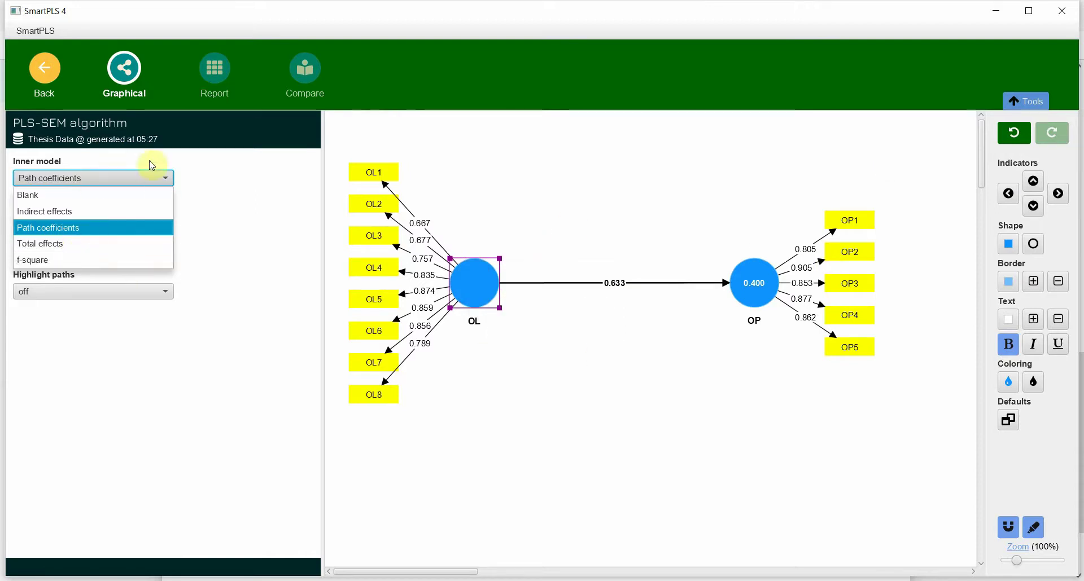
click(212, 186)
click(109, 217)
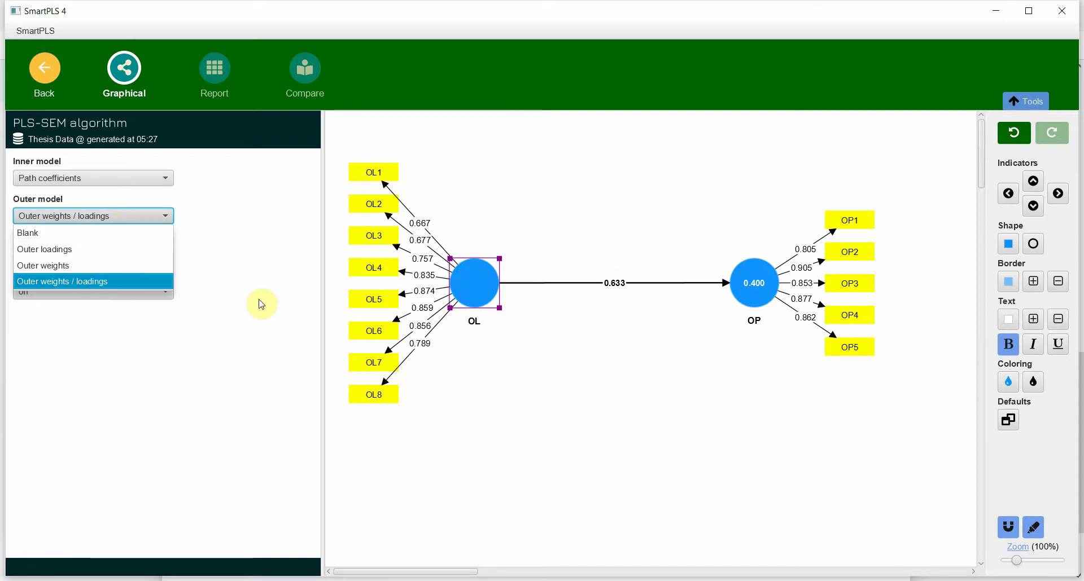
click(271, 282)
click(81, 253)
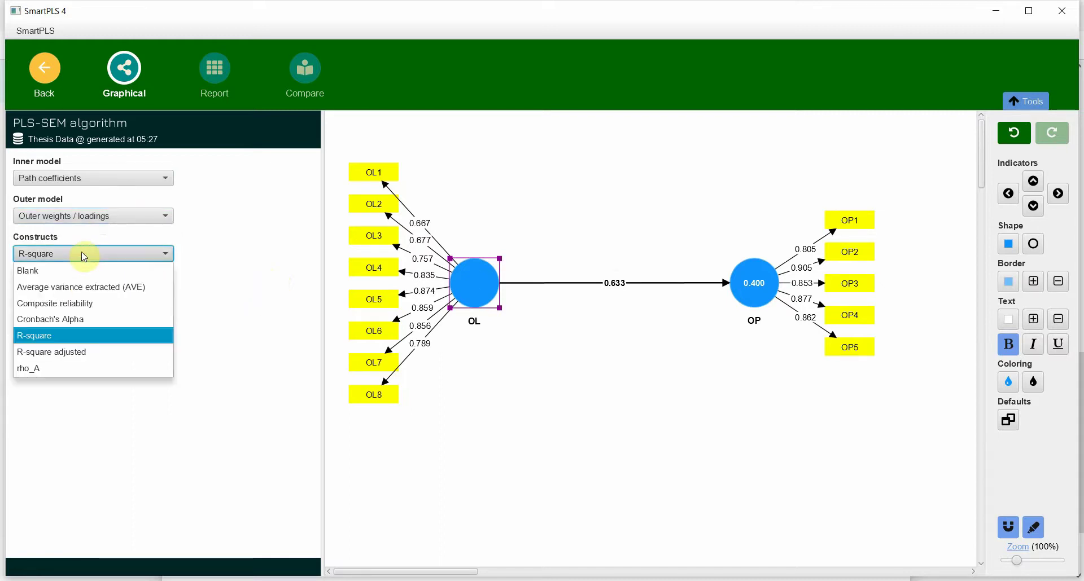
mouse_move(759, 293)
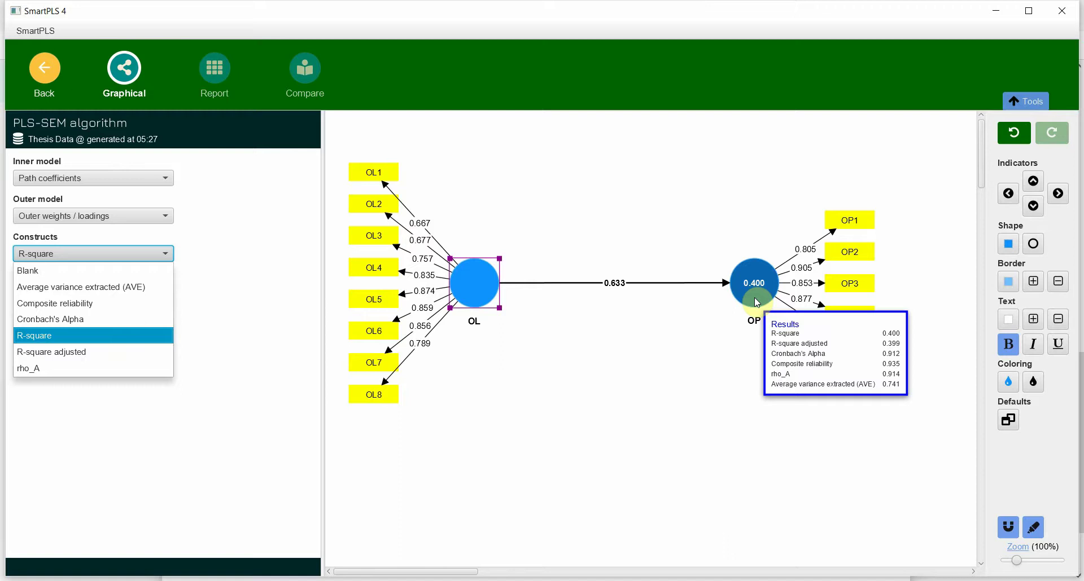
mouse_move(479, 295)
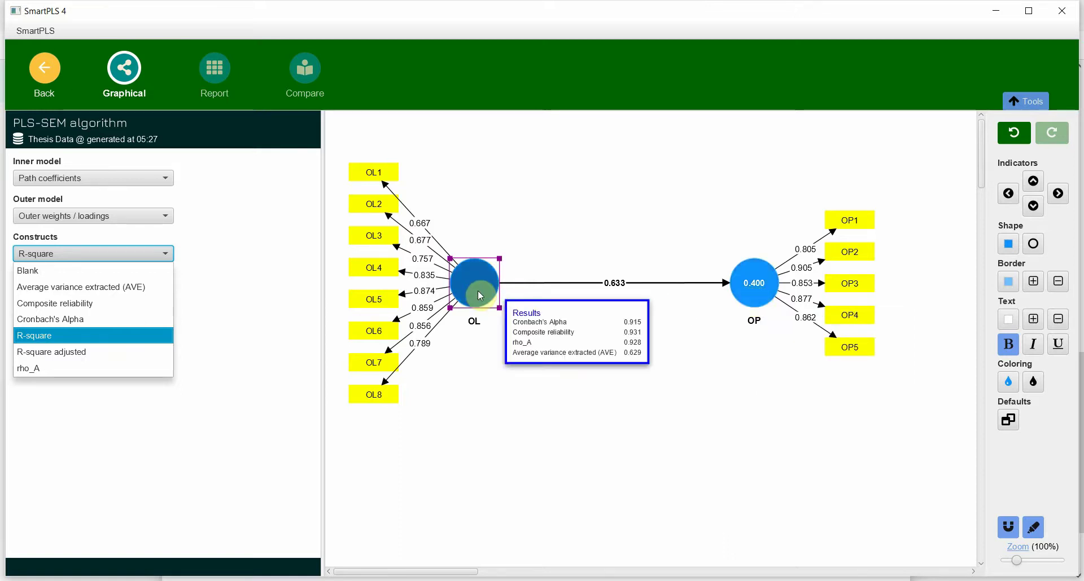
click(169, 422)
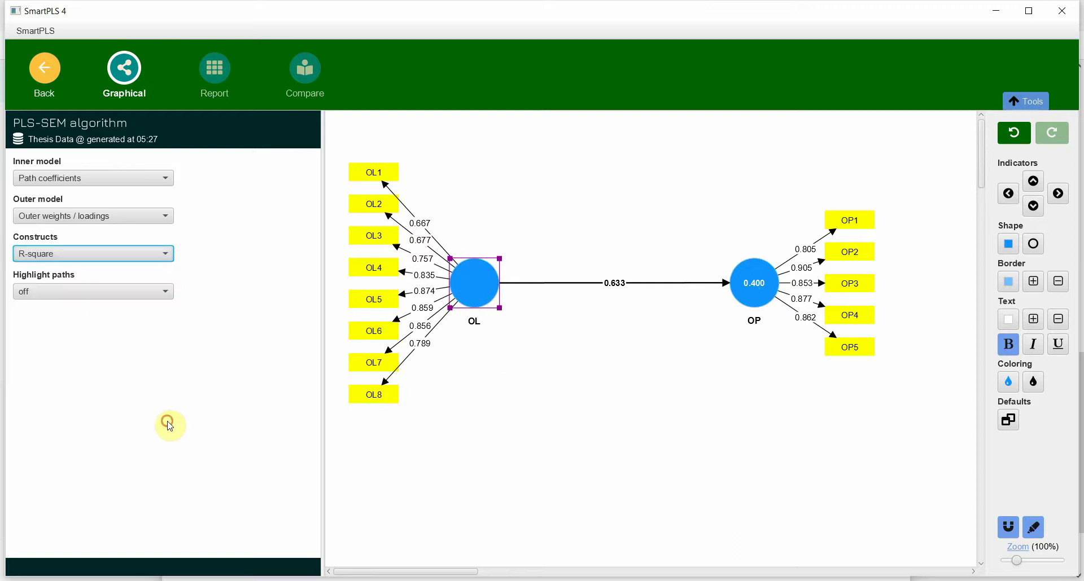
click(76, 293)
click(76, 293)
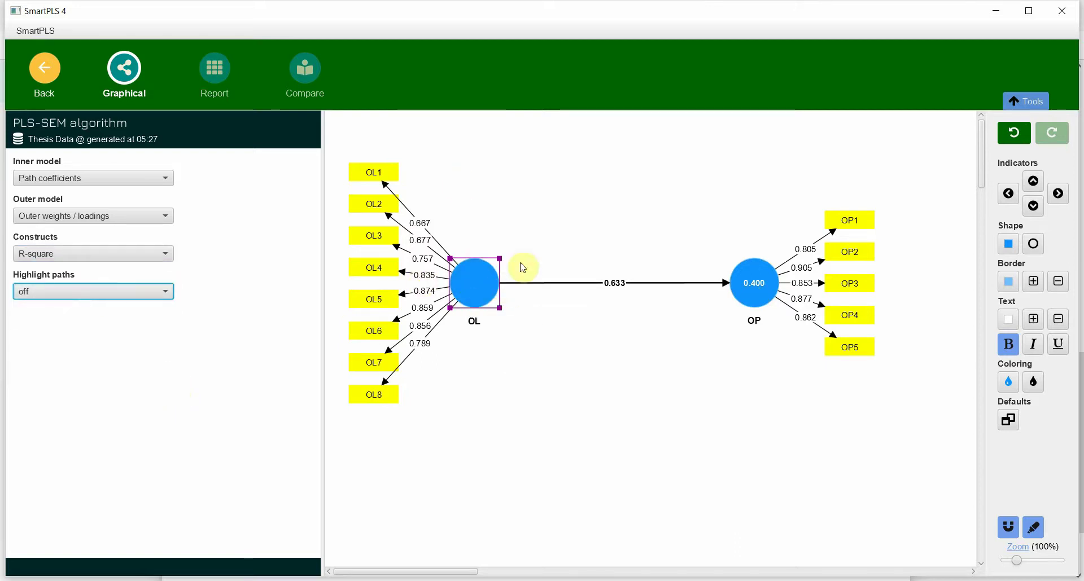
drag(342, 134, 922, 451)
click(921, 451)
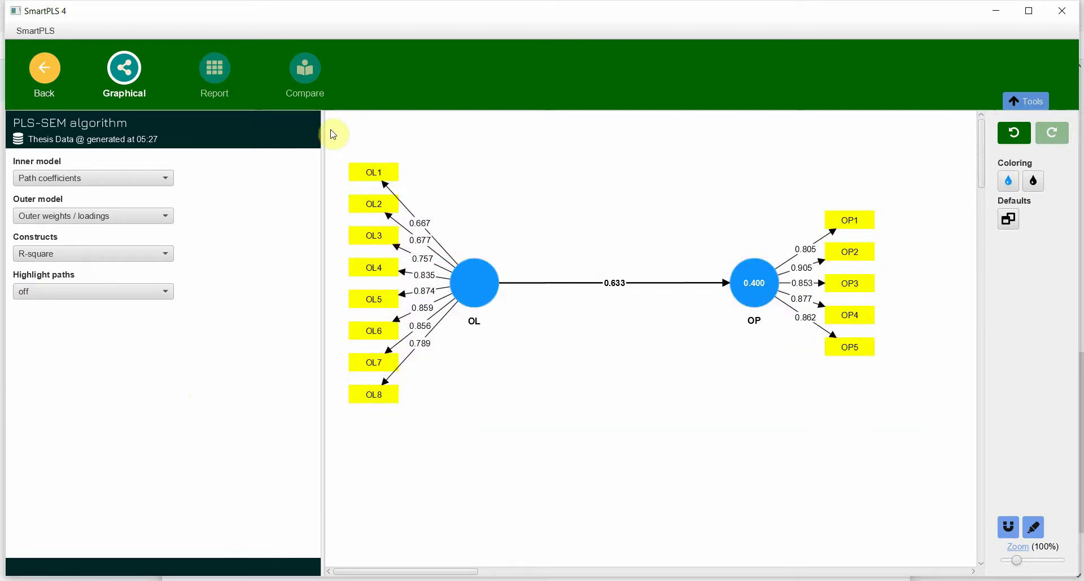
mouse_move(511, 291)
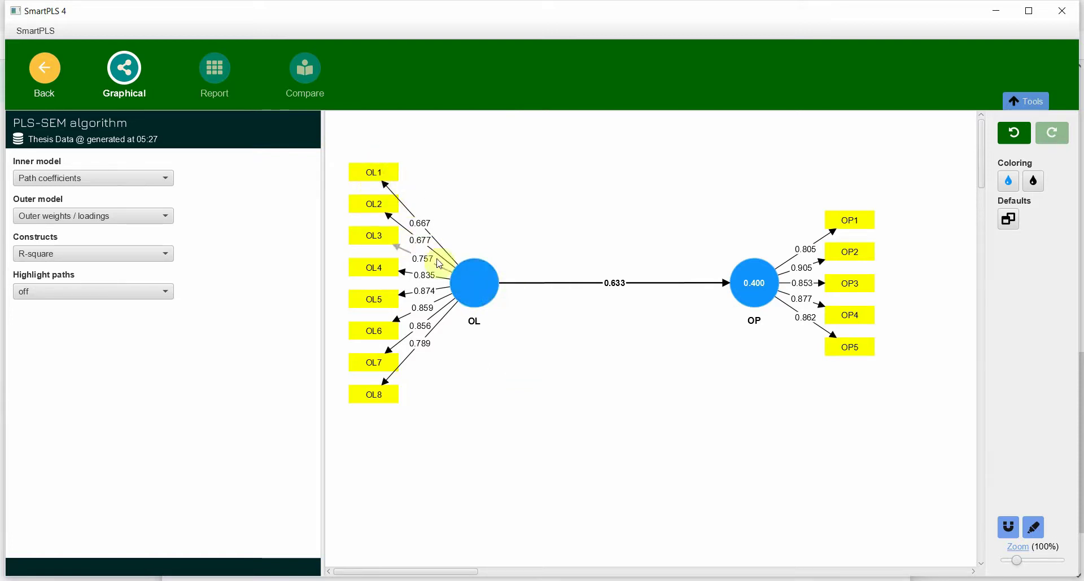
mouse_move(470, 270)
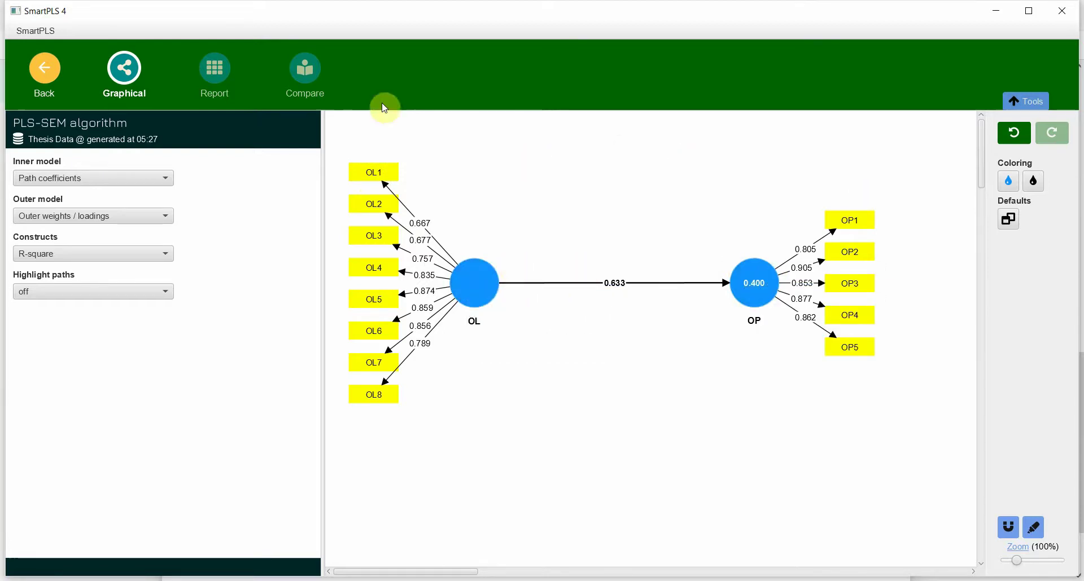
In the report, view the Path coefficients matrix, Total effects and Outer loadings matrix
click(209, 70)
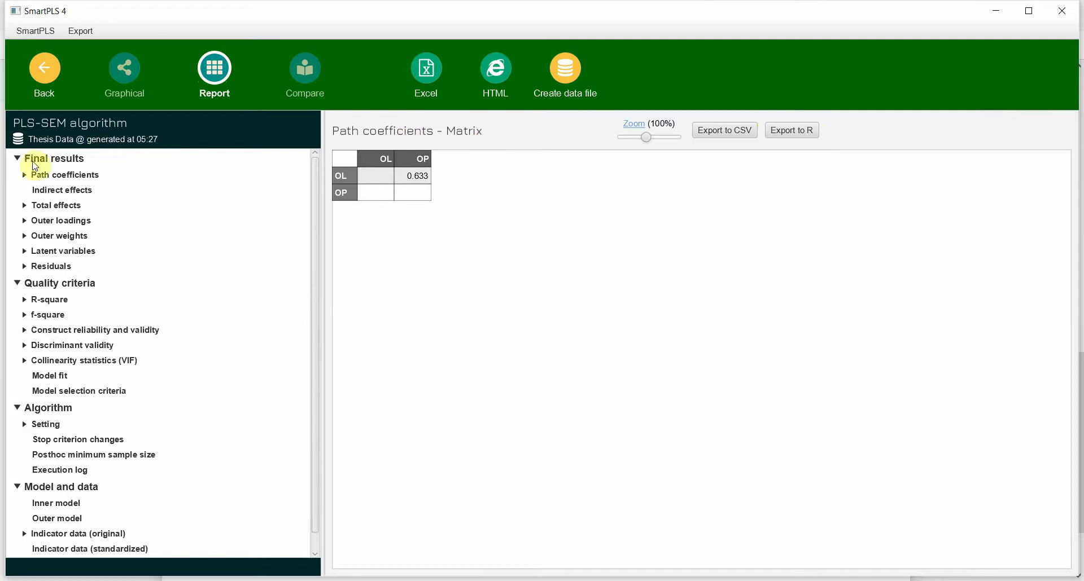
click(43, 176)
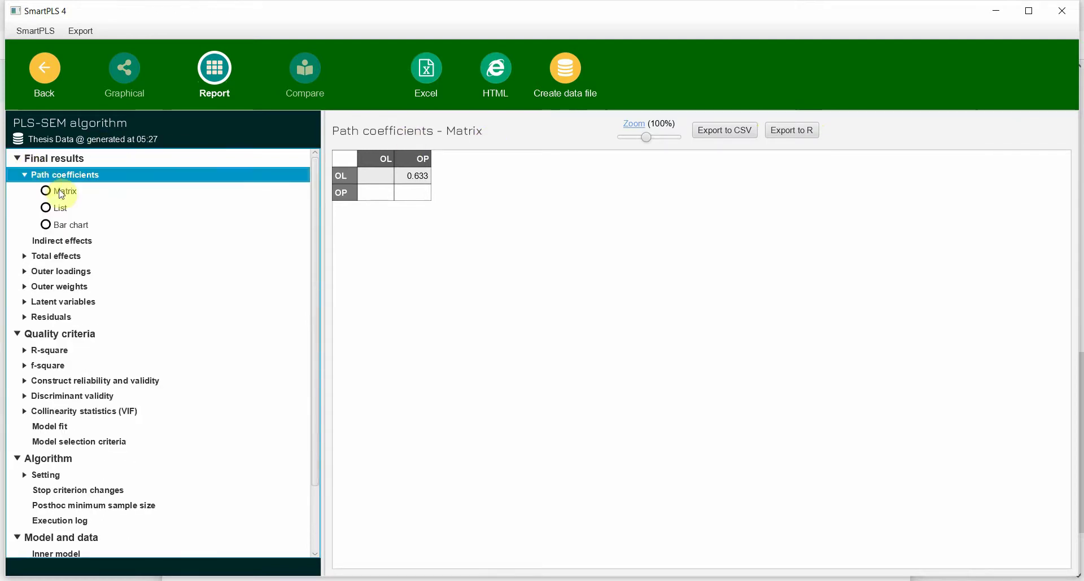
click(50, 193)
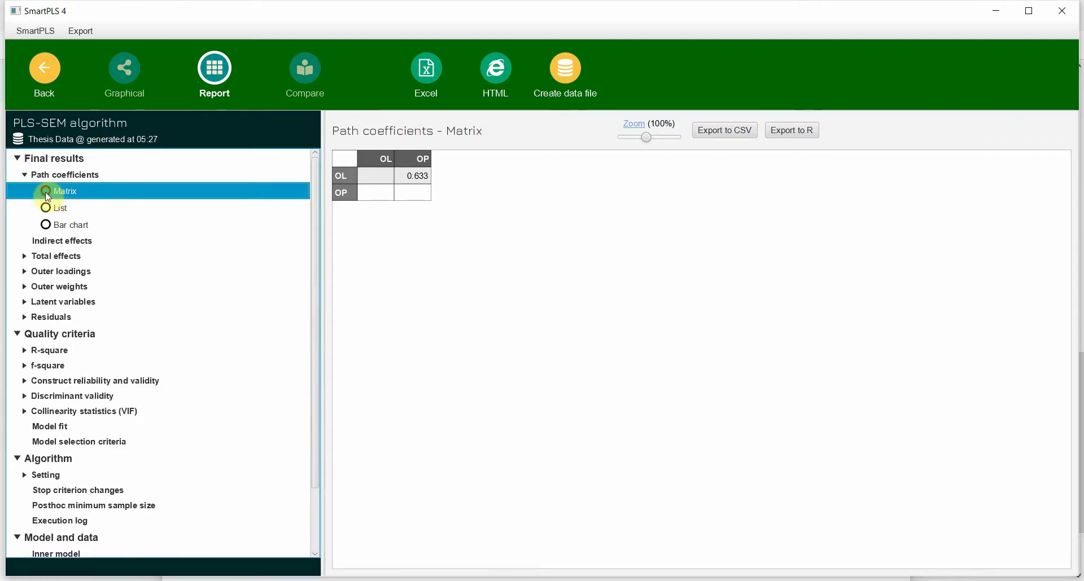
click(45, 257)
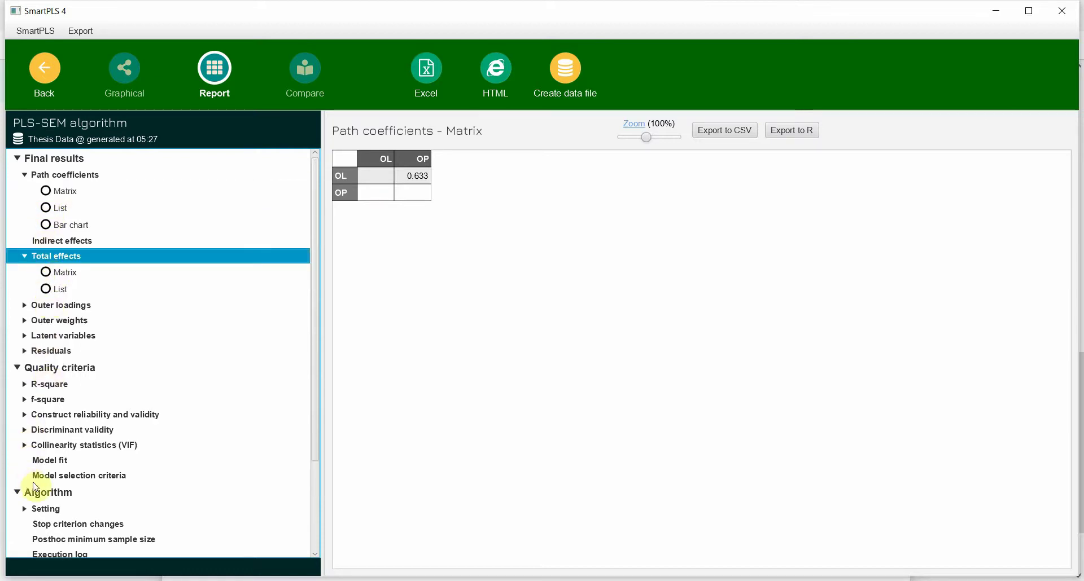
click(66, 308)
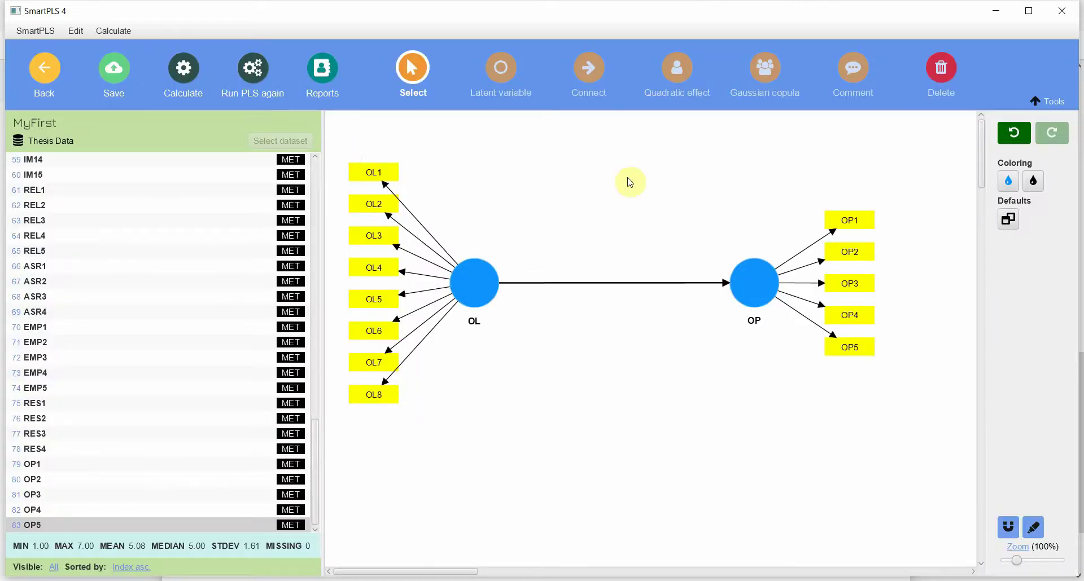
Check the list of calculated reports, then display the Calculate algorithms menu
click(328, 72)
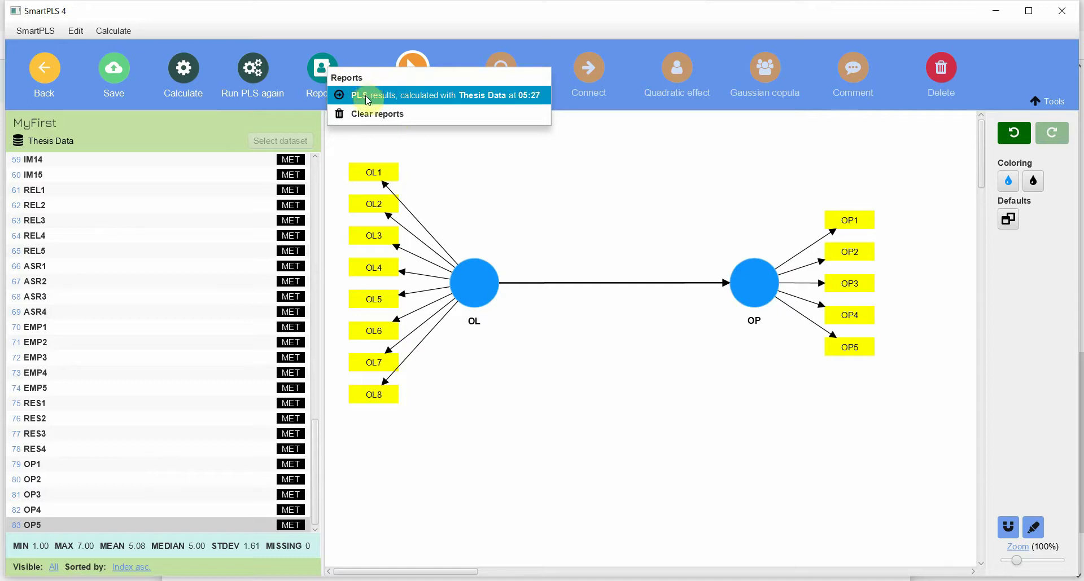
click(468, 170)
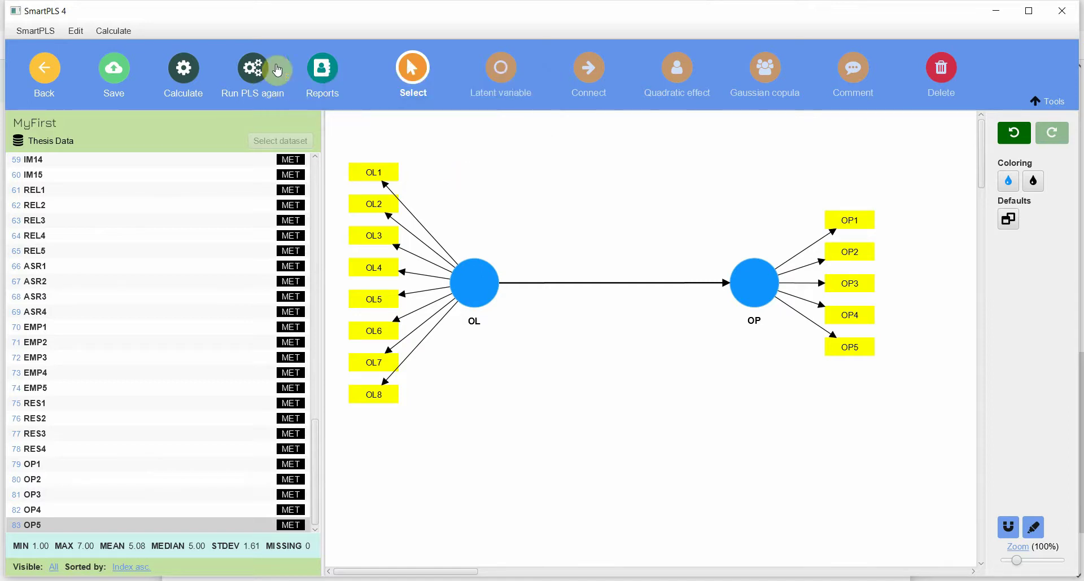
click(171, 73)
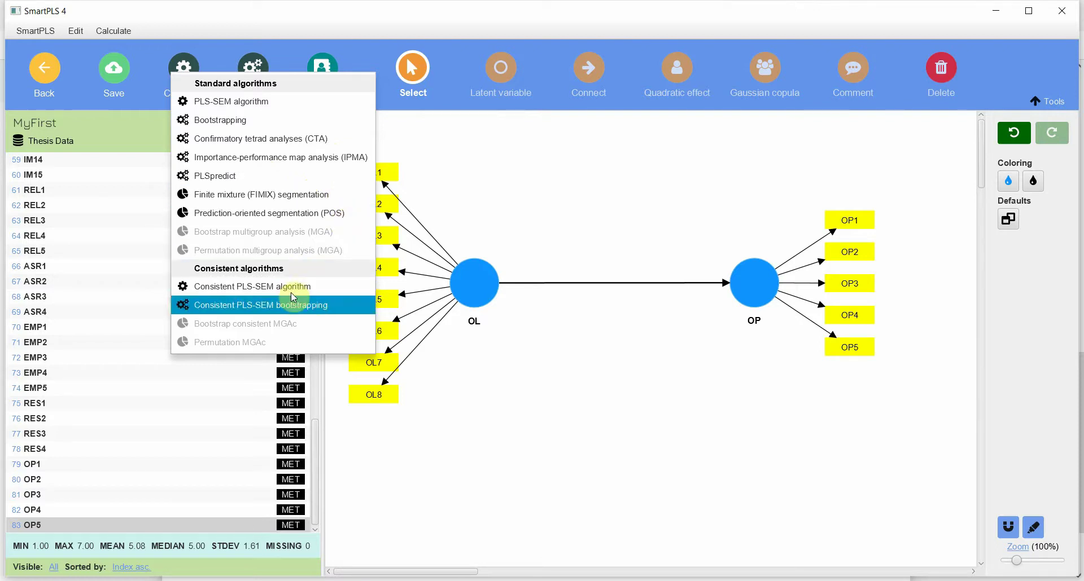
Leave the MyFirst model, confirming Yes to save its changes
click(44, 68)
click(44, 68)
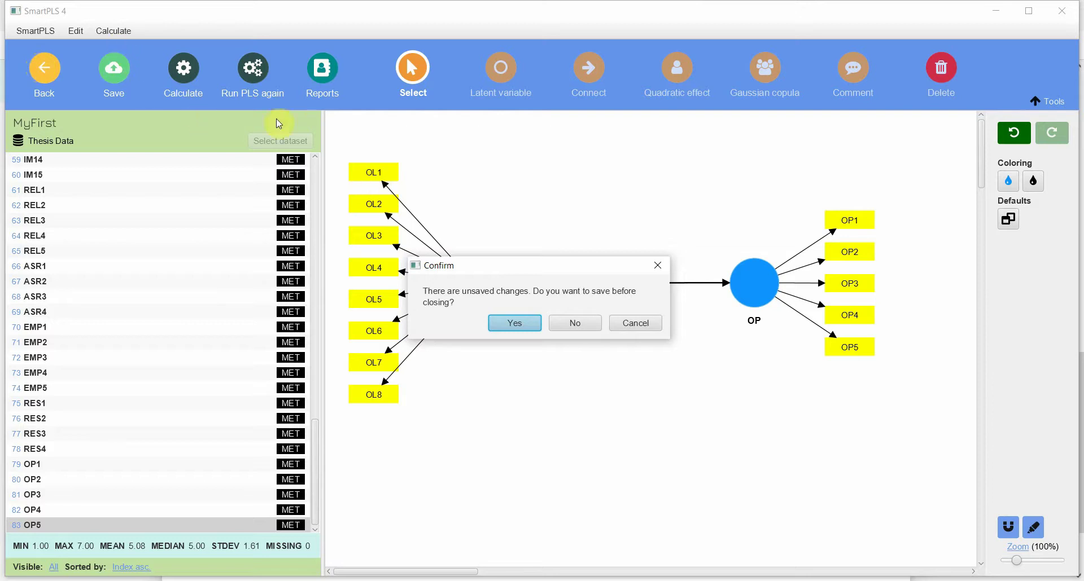
click(512, 323)
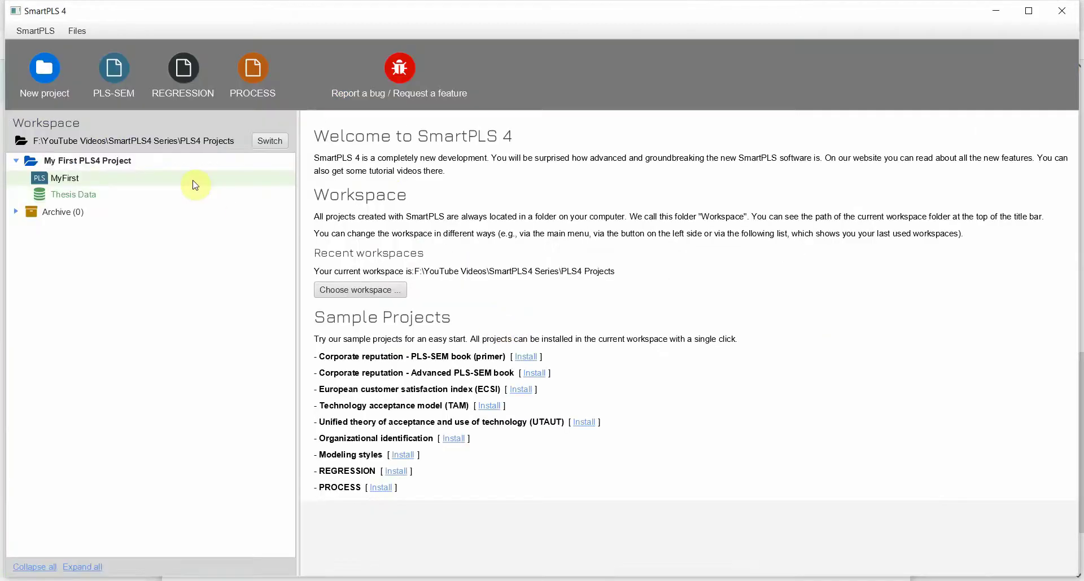
Reopen MyFirst, return to the welcome screen without calculating, and narrow the workspace tree
double_click(65, 178)
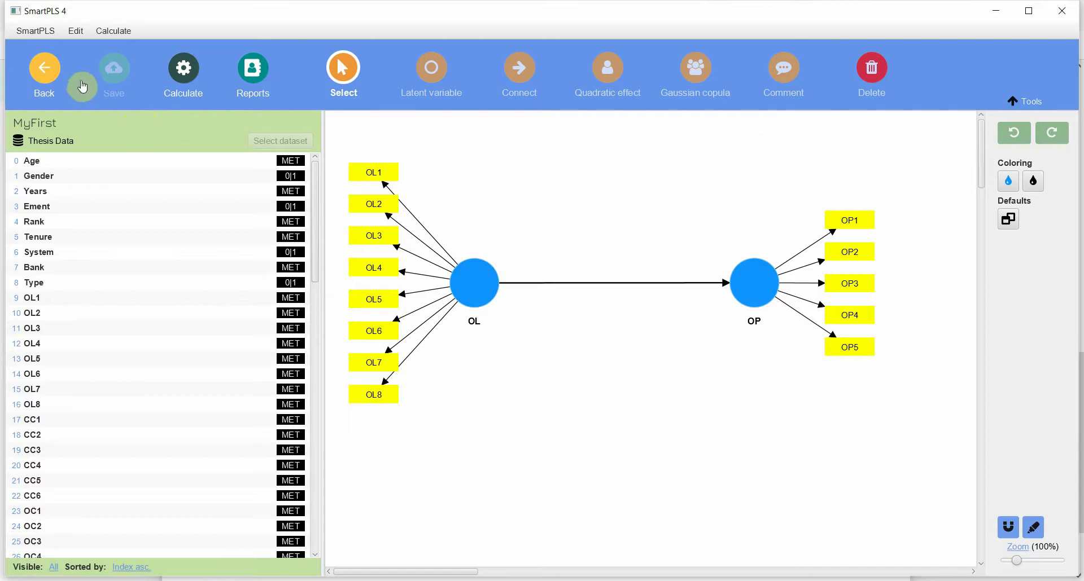
click(183, 79)
click(149, 99)
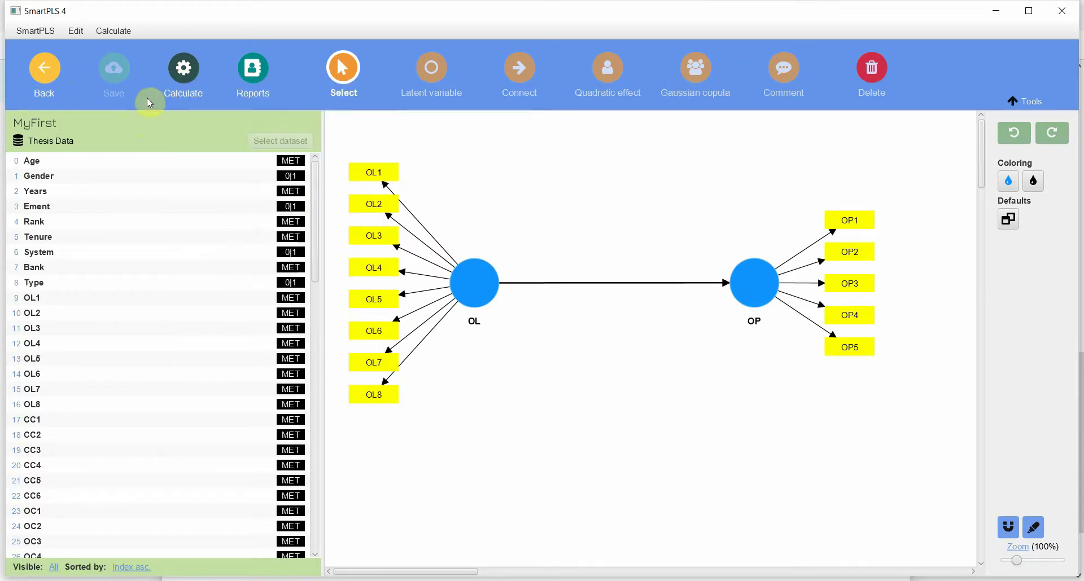
click(45, 68)
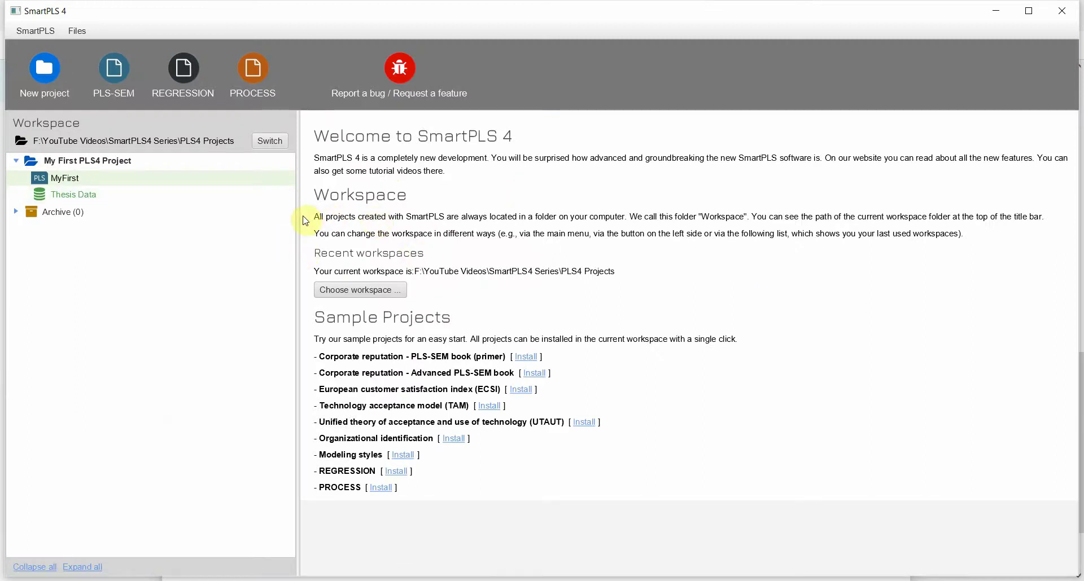
mouse_move(299, 216)
mouse_down()
mouse_move(284, 213)
mouse_move(295, 219)
mouse_up()
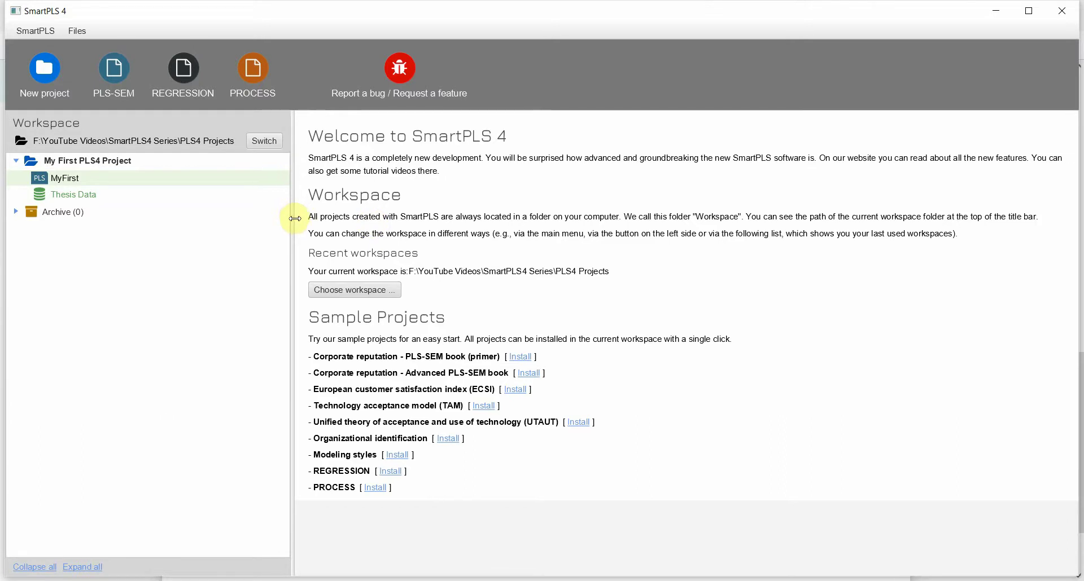